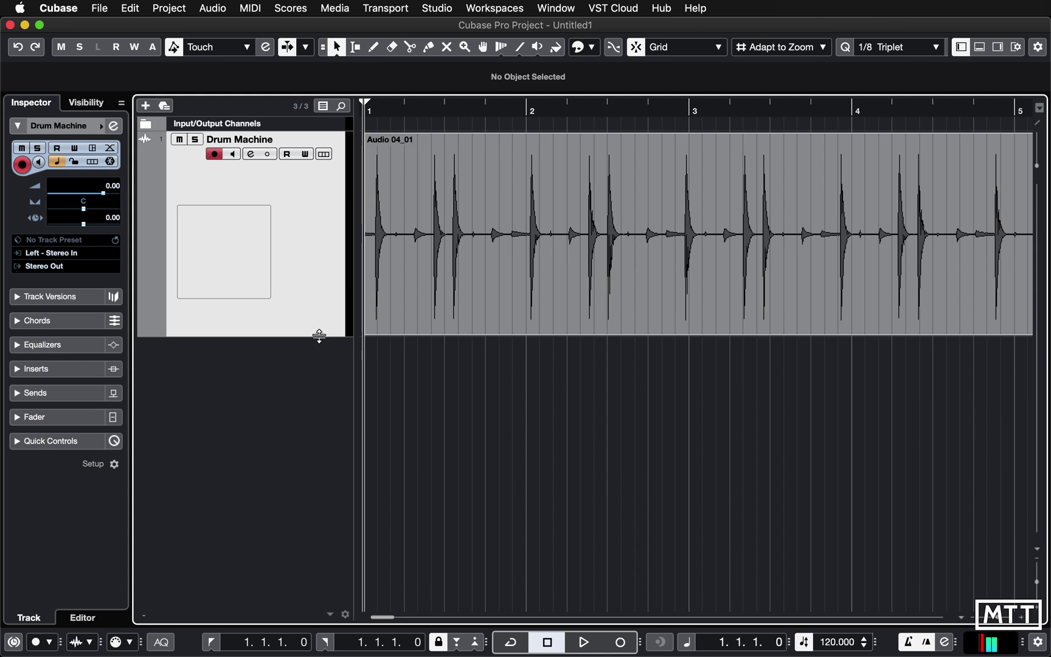
Enlarge the Drum Machine track so the Audio 04_01 drum waveform displays bigger
drag(319, 336, 326, 449)
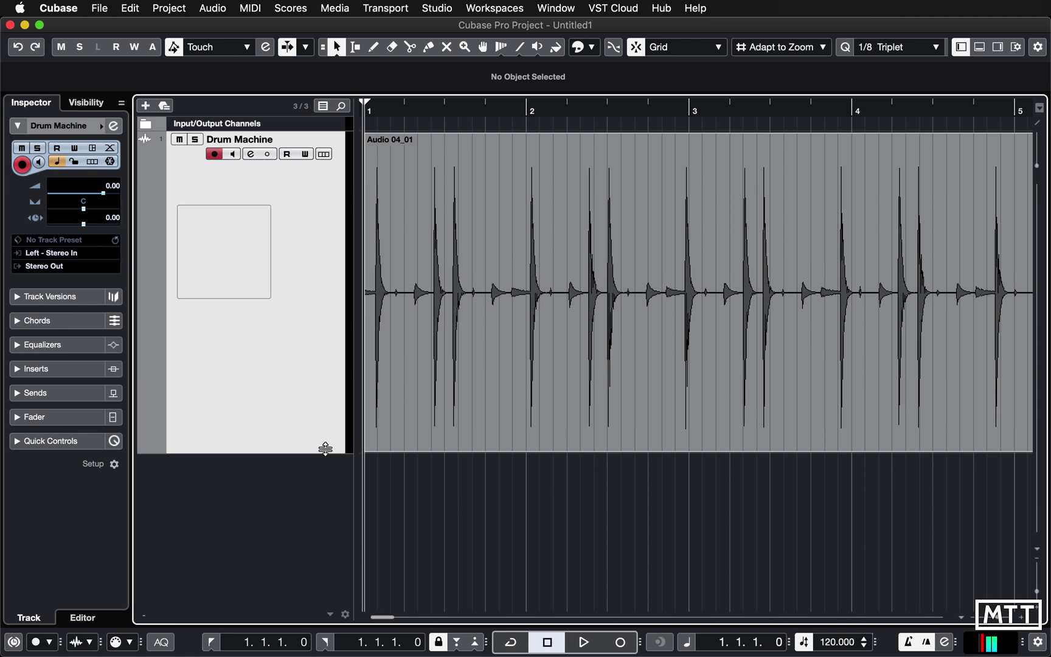
Play Audio 04_01 from the start, zooming in and out to compare its length with the first bars
key(h)
key(h)
key(h)
key(h)
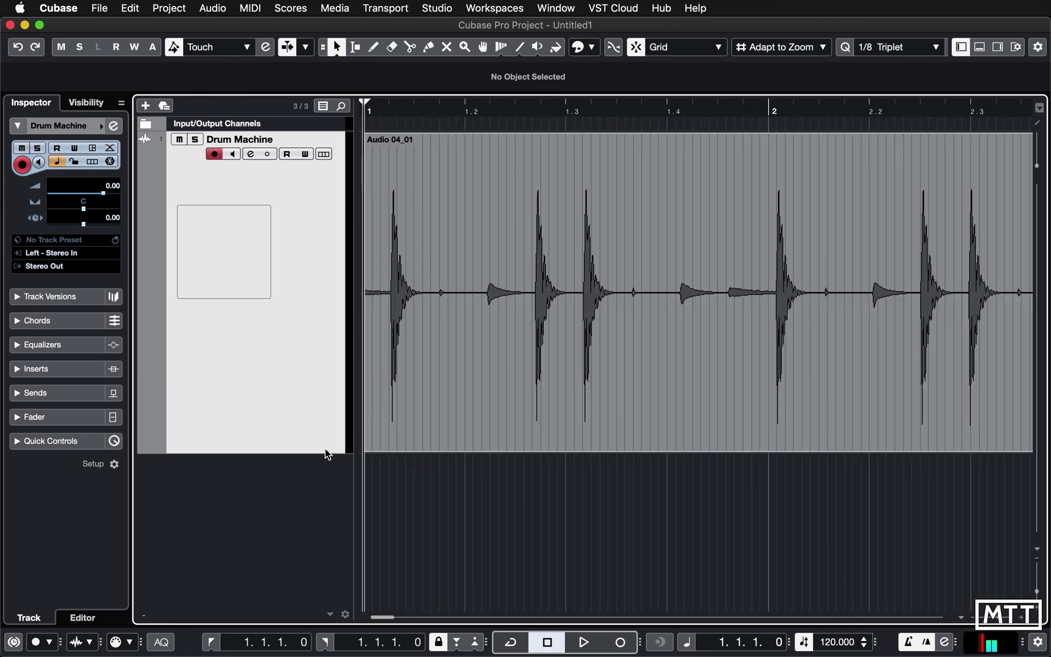
key(g)
key(space)
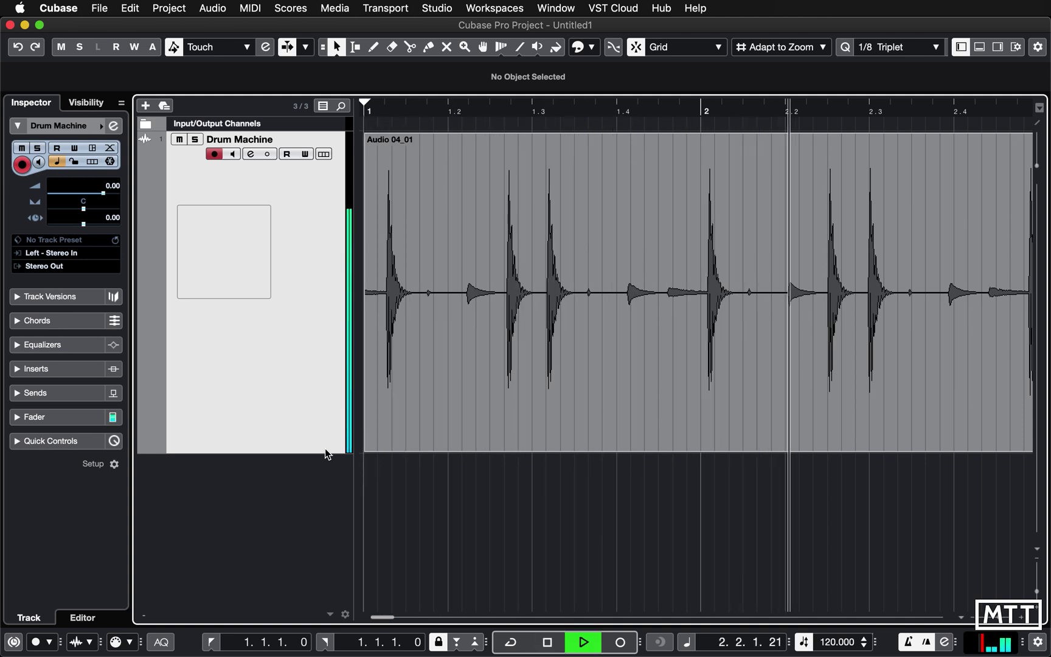
key(space)
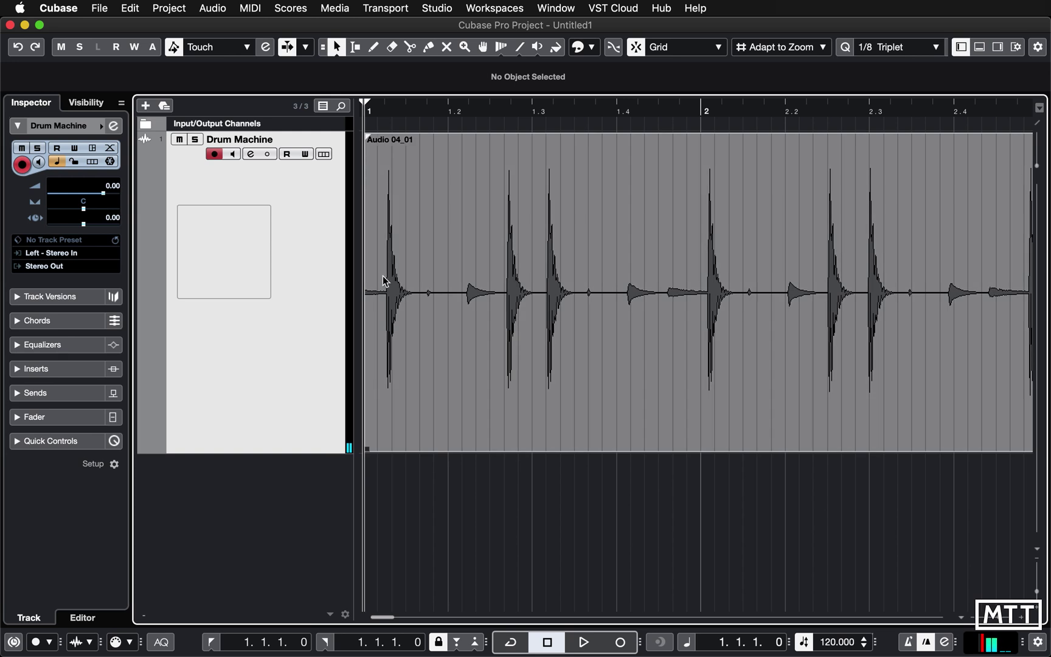
key(g)
key(g)
key(g)
key(g)
key(g)
key(g)
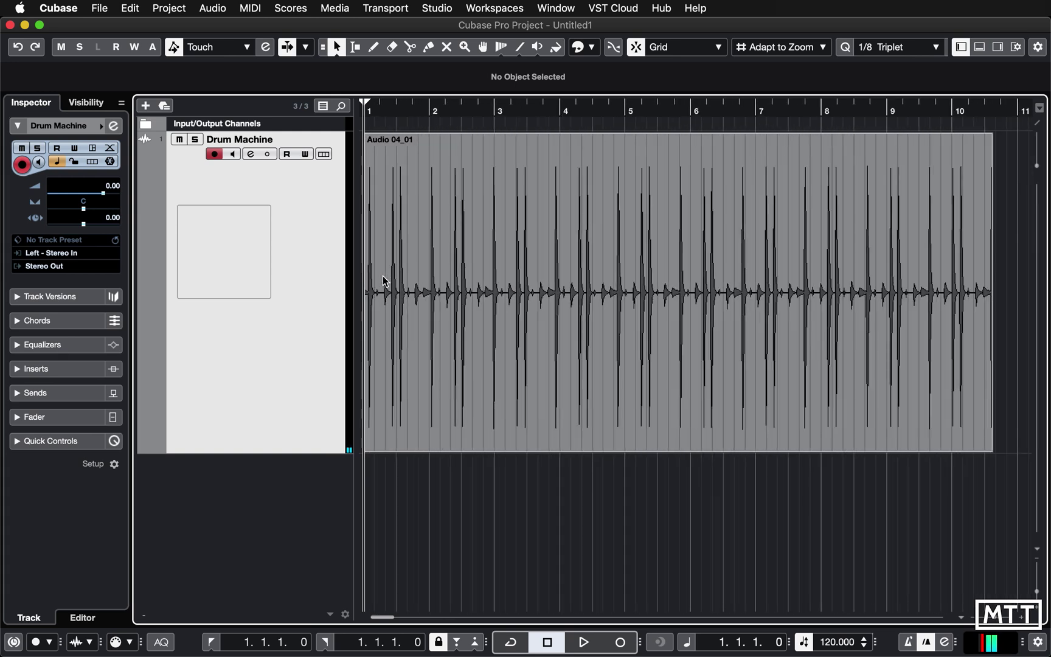
Zoom in horizontally until about one bar of Audio 04_01 fills the project window
key(h)
key(h)
key(h)
key(h)
key(h)
key(h)
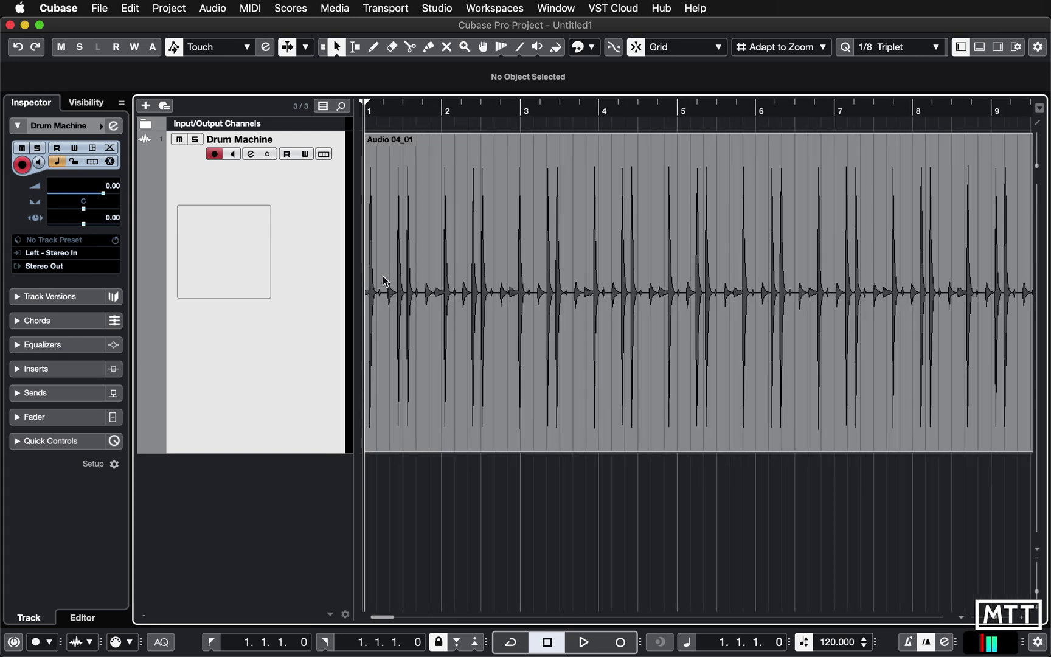
key(h)
key(h)
key(h)
key(h)
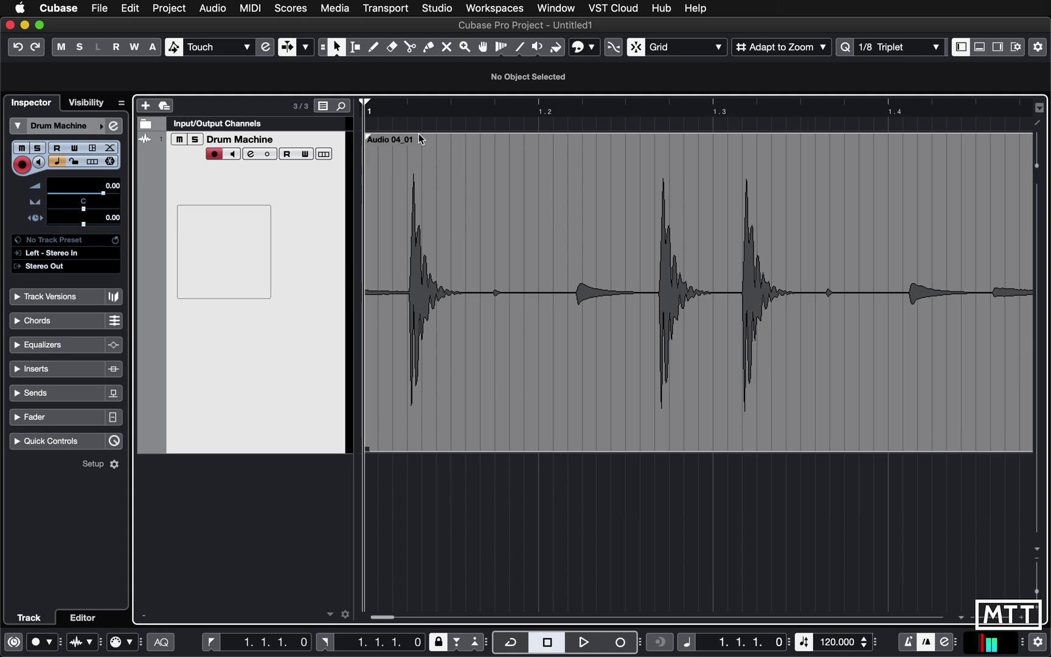
Put the project cursor on the first drum hit's onset, zoomed to sample level
click(407, 112)
key(h)
key(h)
key(h)
key(h)
key(h)
key(h)
key(h)
key(h)
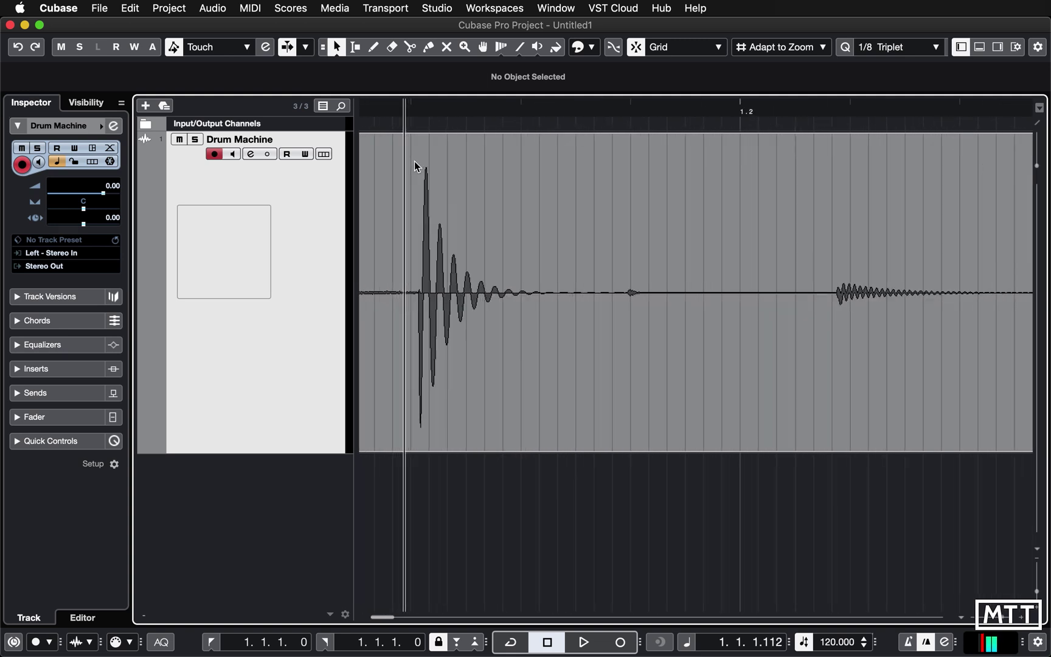
key(super+Right)
key(super+Right)
key(super+Right)
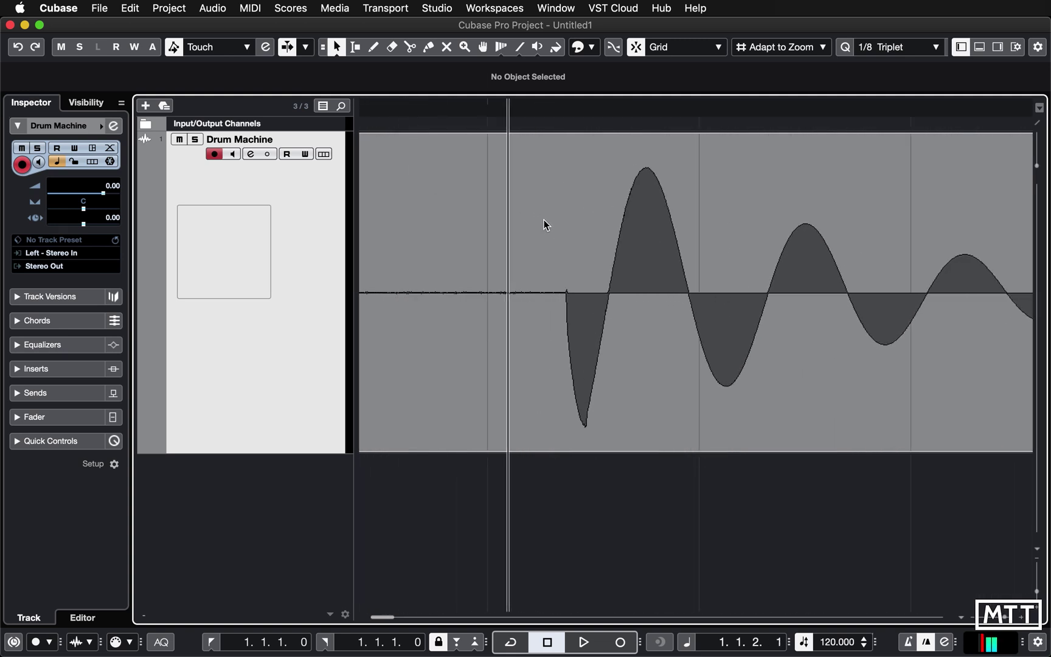
key(h)
key(h)
key(h)
key(h)
key(h)
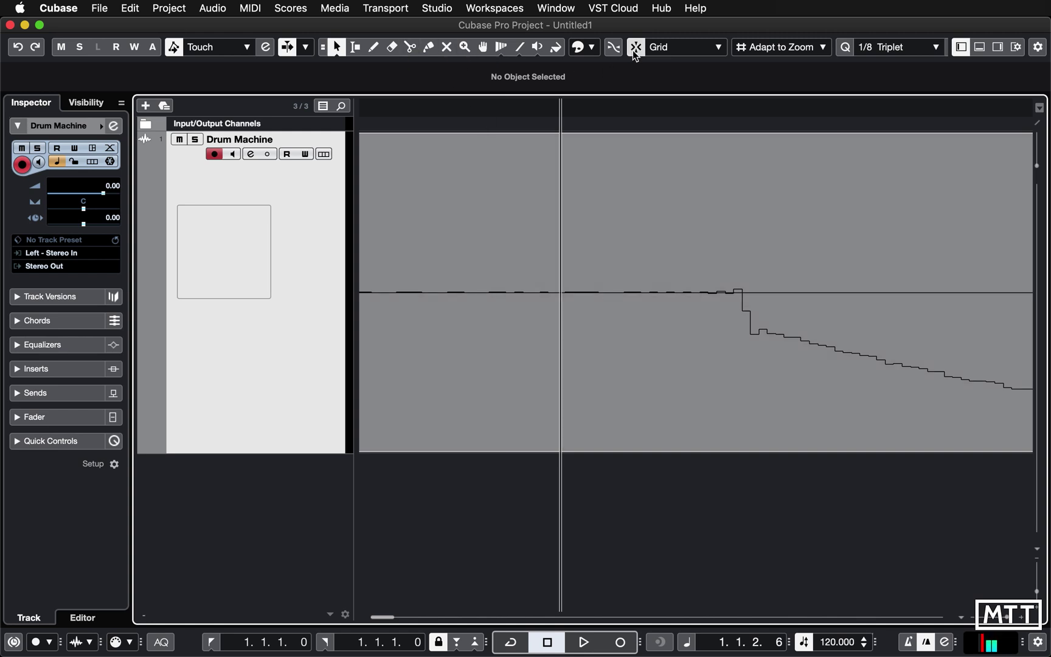
Split Audio 04_01 at the first hit with the Scissors tool and delete the silent lead-in
click(410, 47)
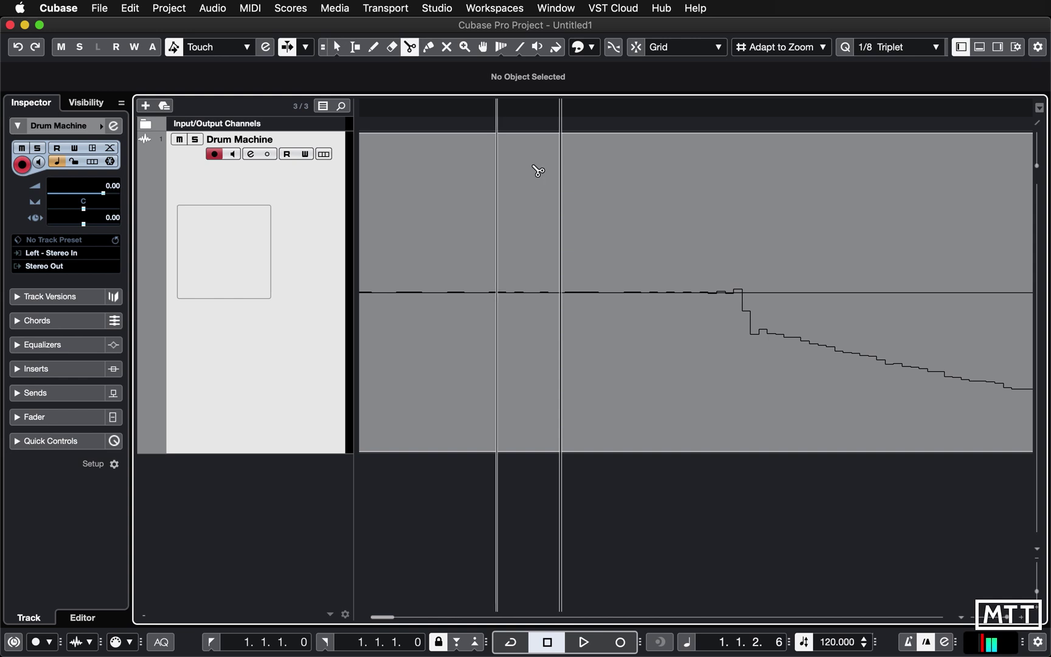
click(741, 316)
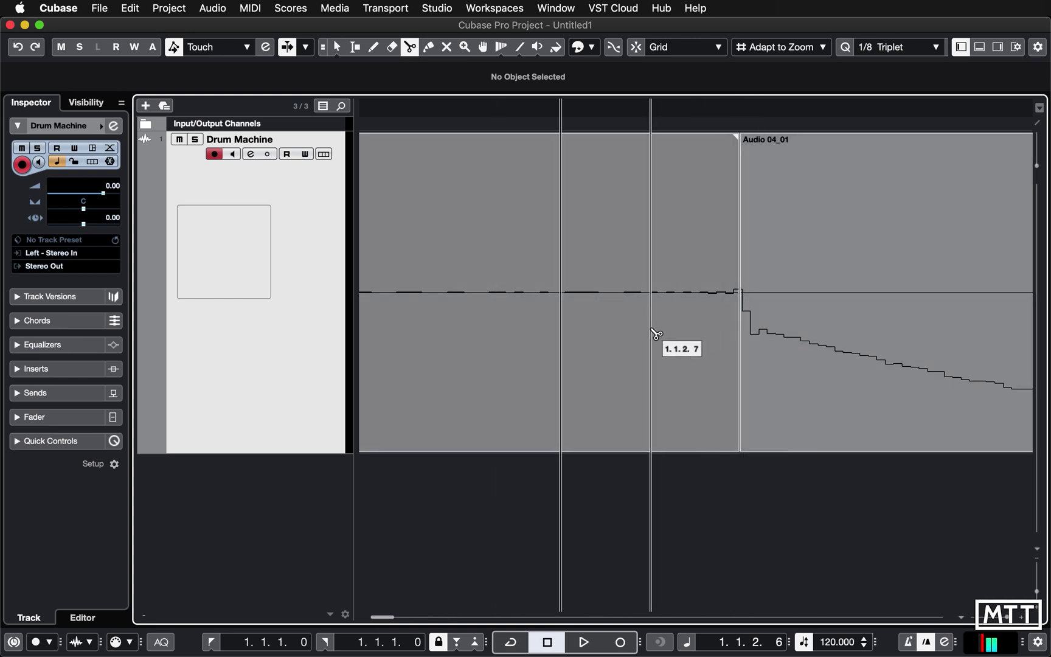
click(336, 47)
click(566, 324)
key(Delete)
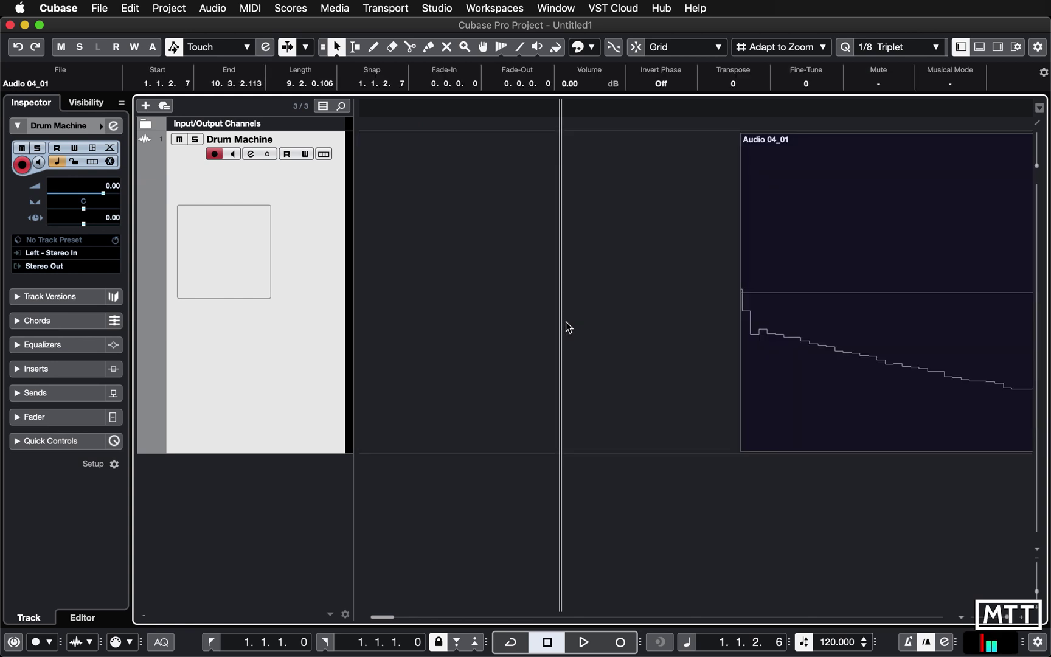
Move the trimmed Audio 04_01 event to start at 1.1.1.0
key(g)
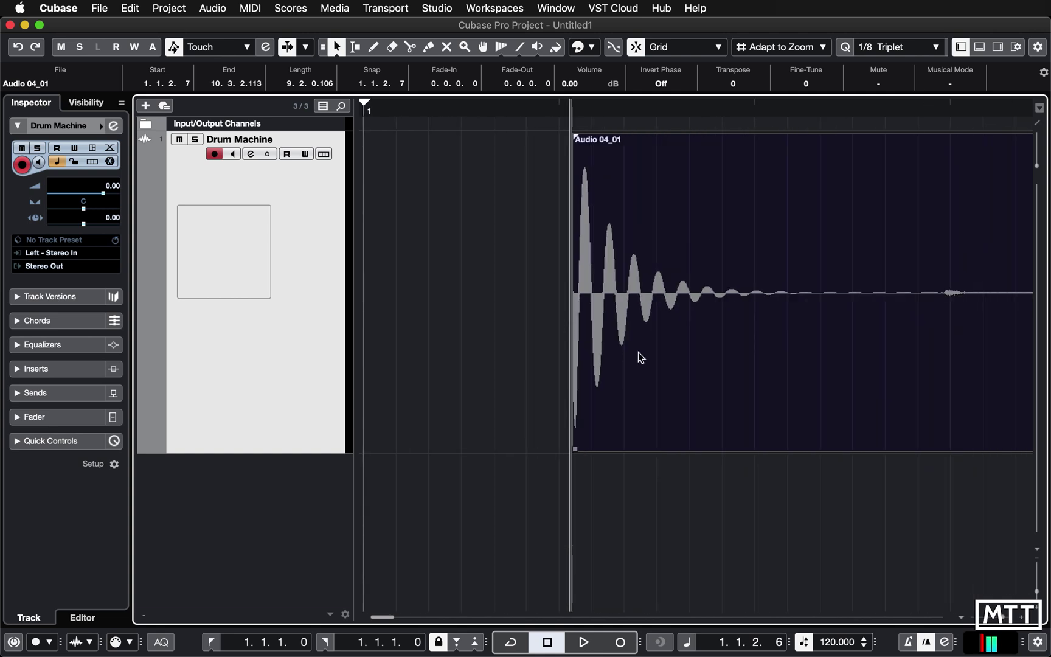
drag(575, 350, 403, 329)
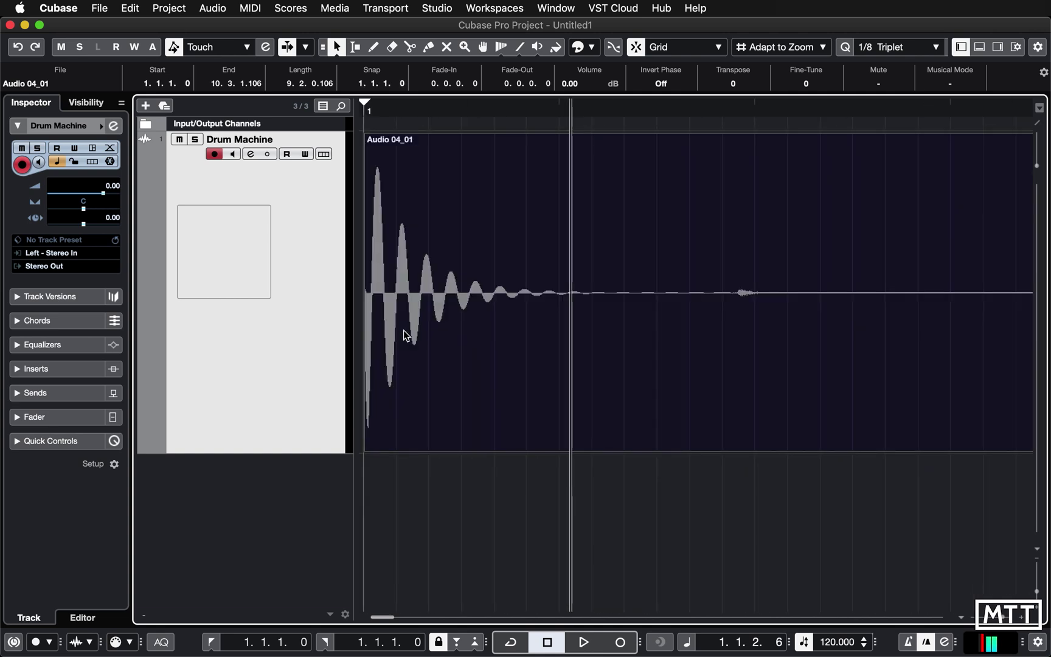
key(g)
key(g)
key(g)
key(g)
key(g)
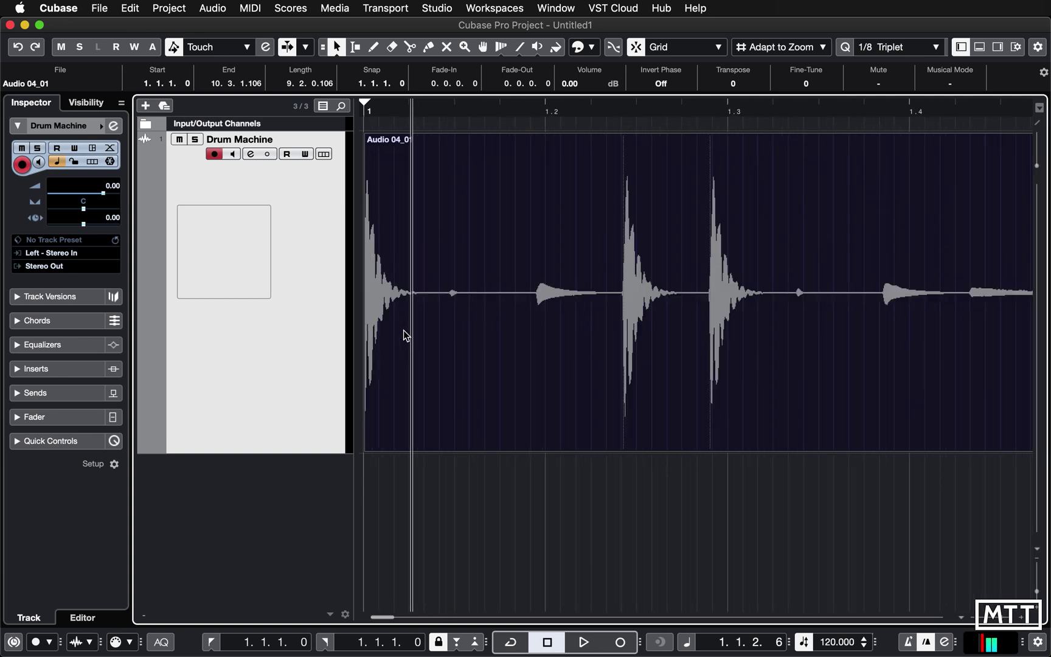
Enable the metronome and play the trimmed drums from the start against the click
key(Home)
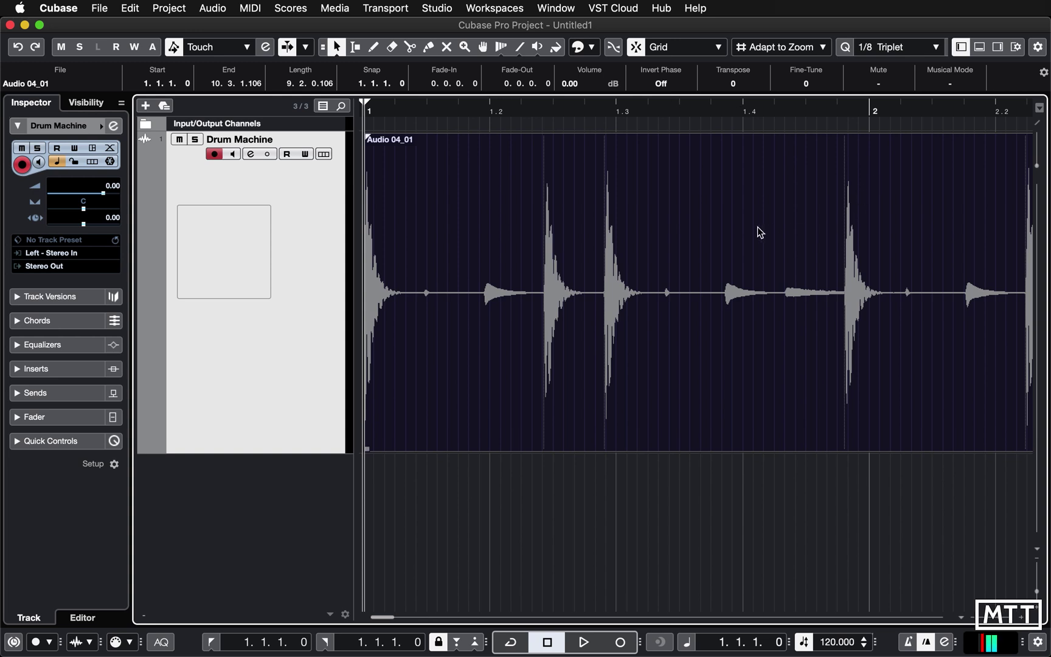
key(c)
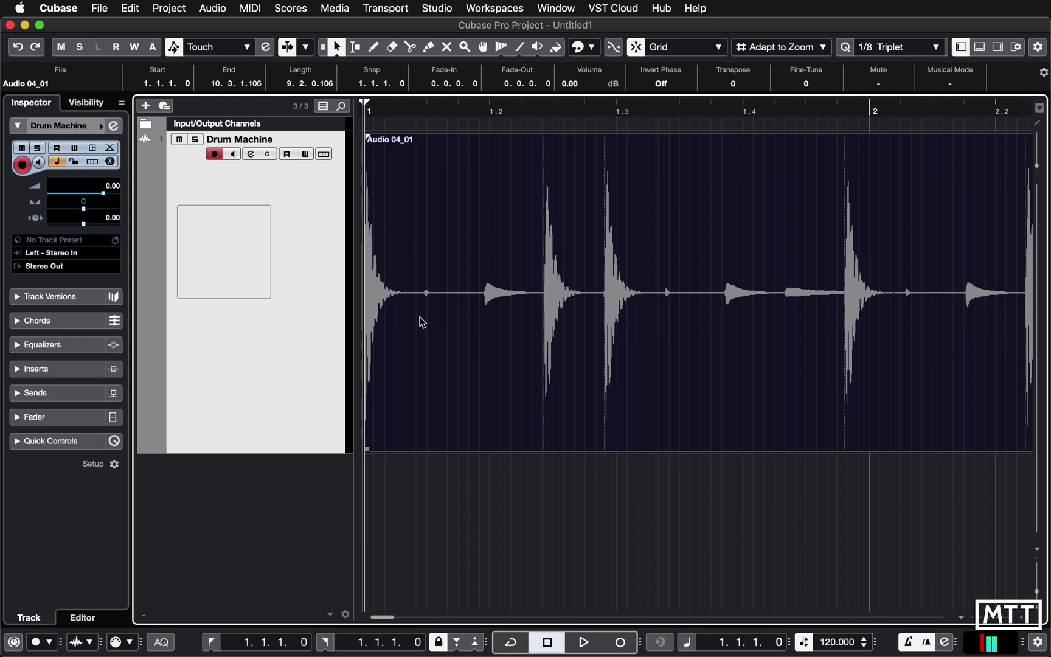
key(space)
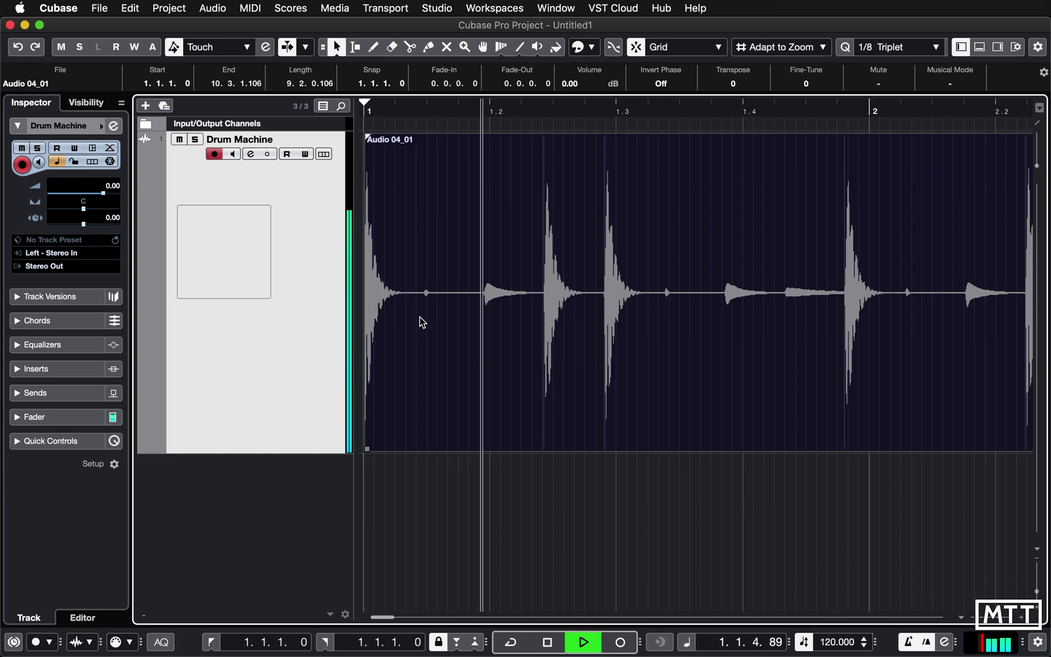
key(space)
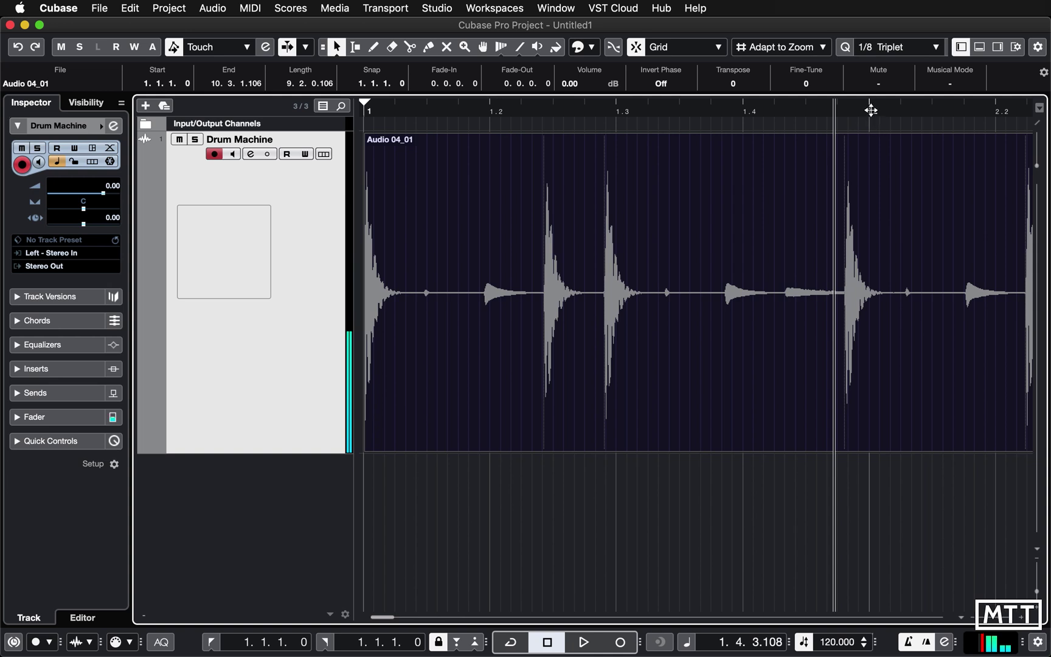
With Time Warp, drag the bar-2 grid line onto the second drum hit's onset, refining the alignment
drag(847, 107, 852, 177)
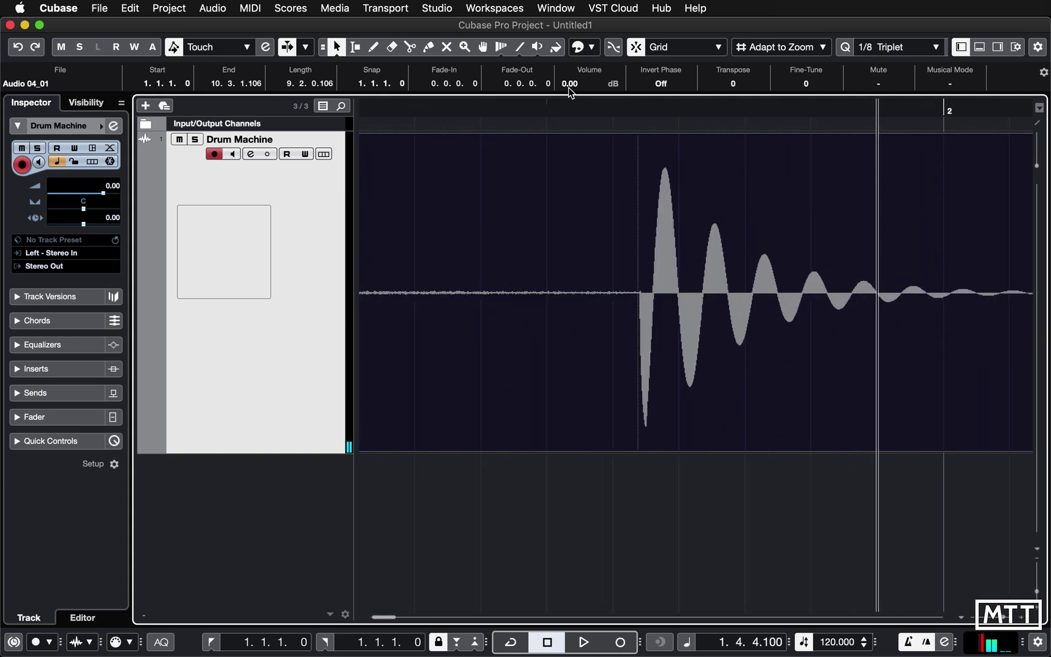
click(502, 51)
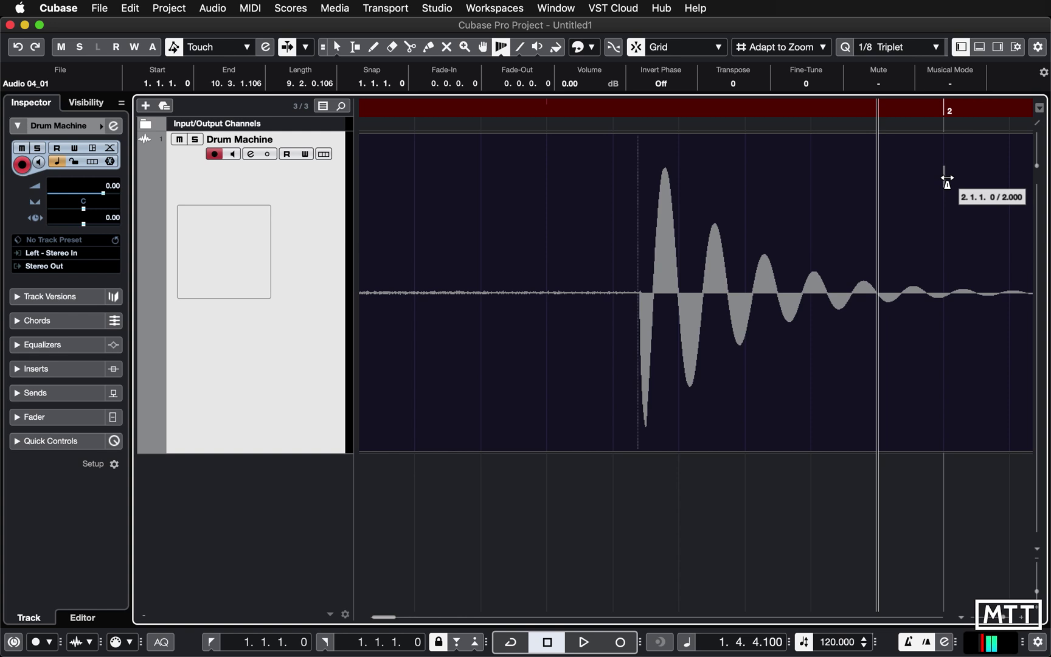
drag(947, 180, 638, 183)
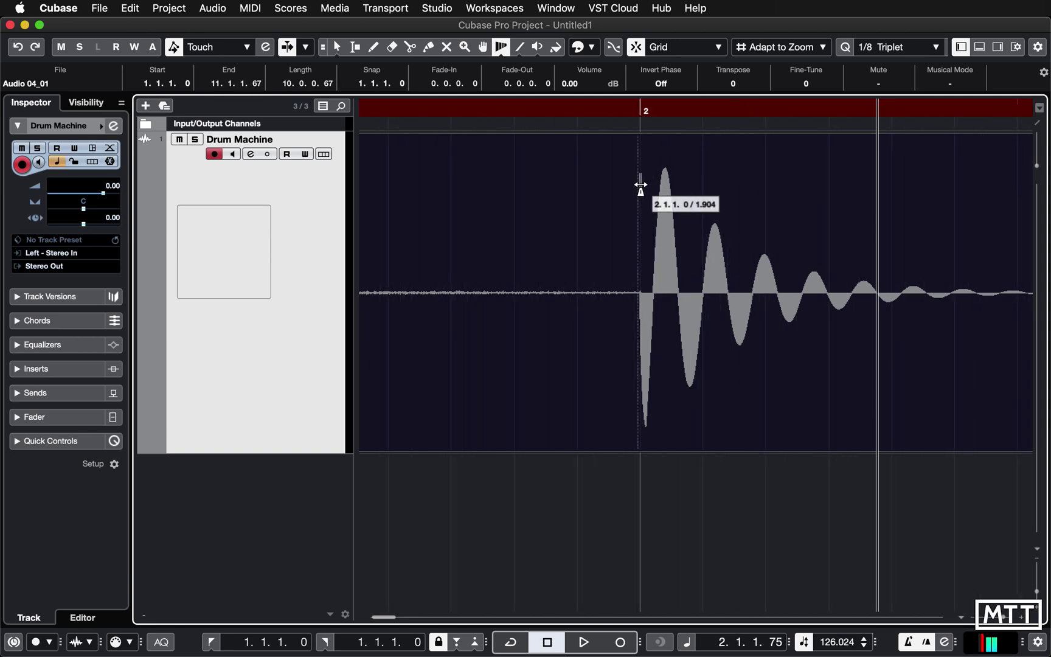
click(637, 111)
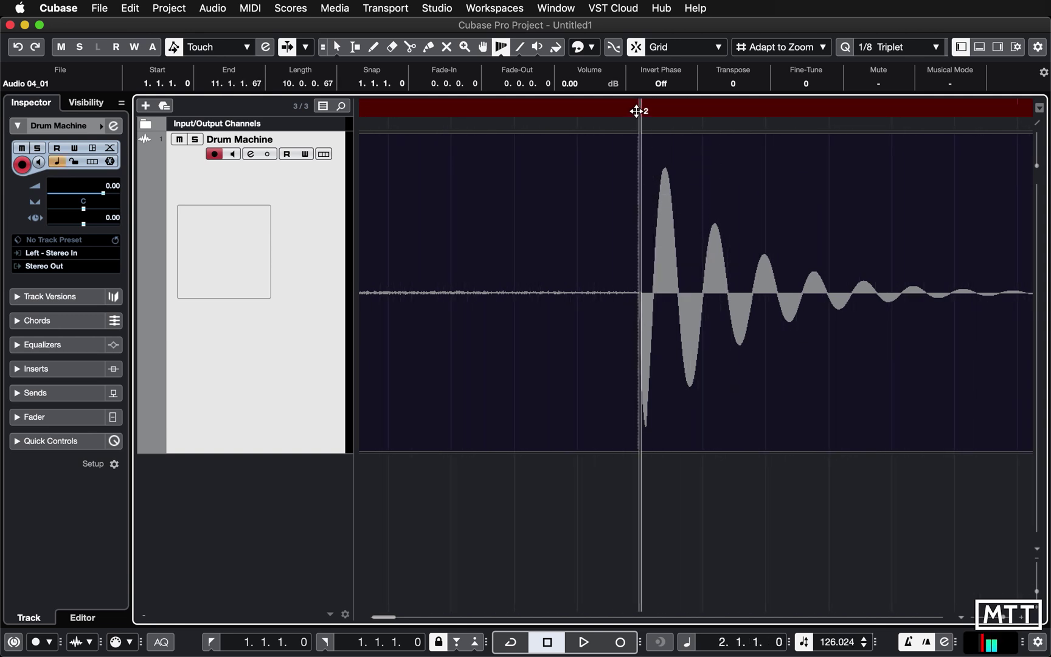
key(h)
key(h)
key(h)
key(h)
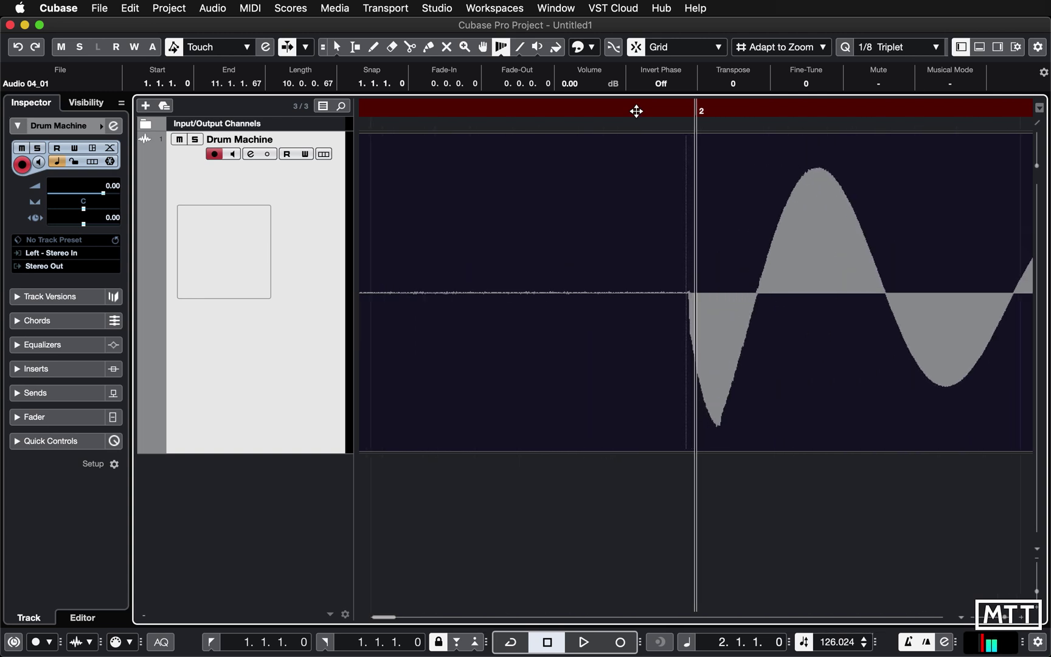
key(g)
key(g)
key(g)
key(g)
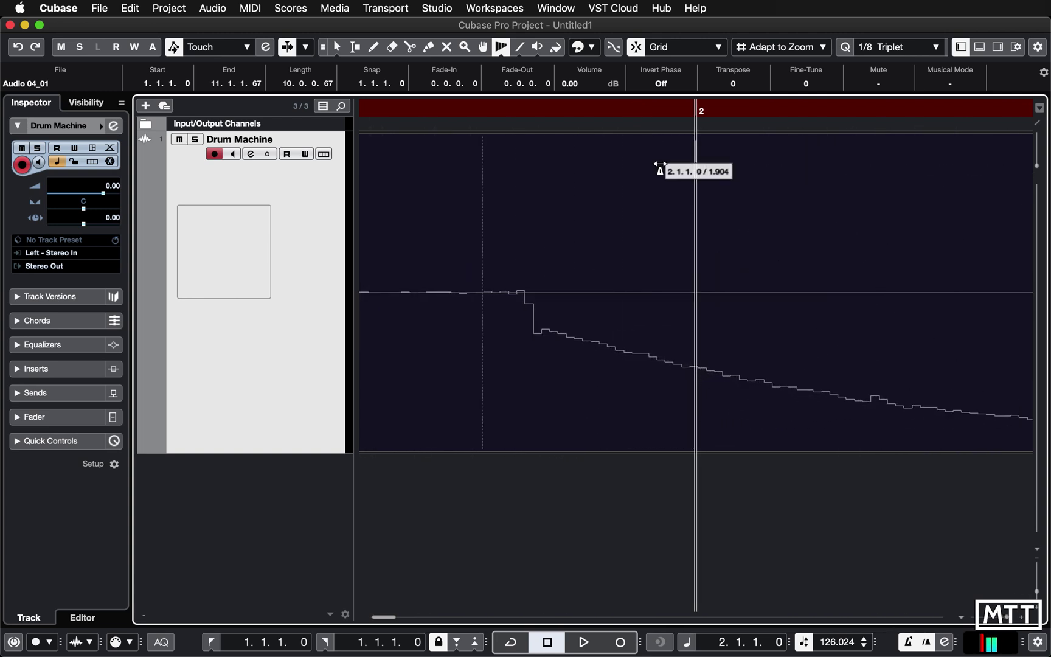
drag(688, 195, 527, 190)
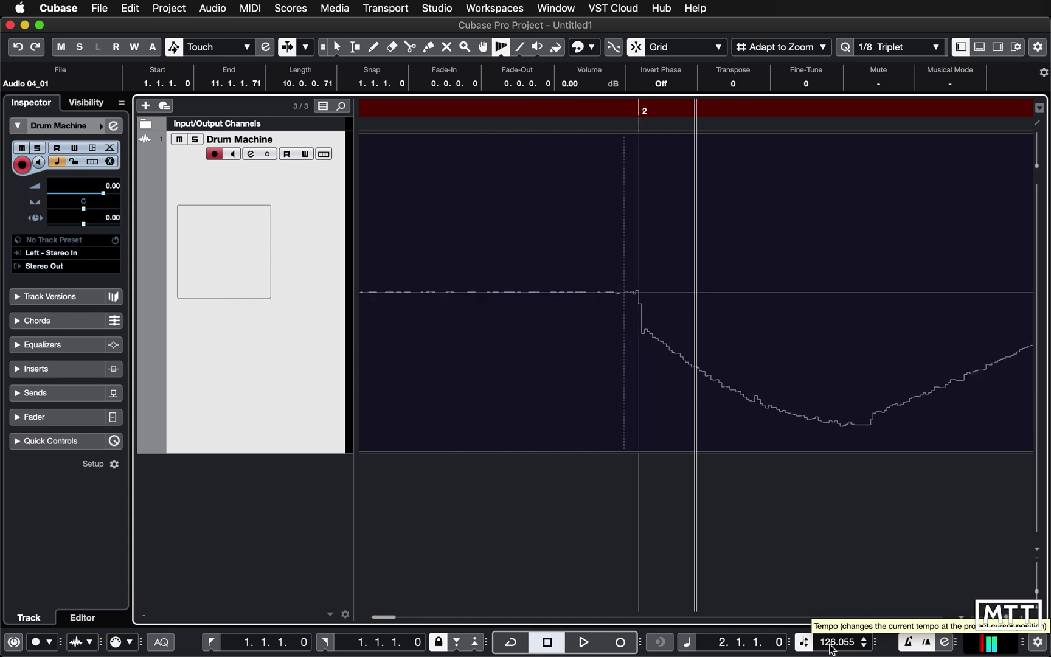
Play the warped drums from bar 1, then undo the warping so the tempo returns to 120.000
key(g)
key(g)
key(g)
key(g)
key(g)
key(g)
key(g)
key(g)
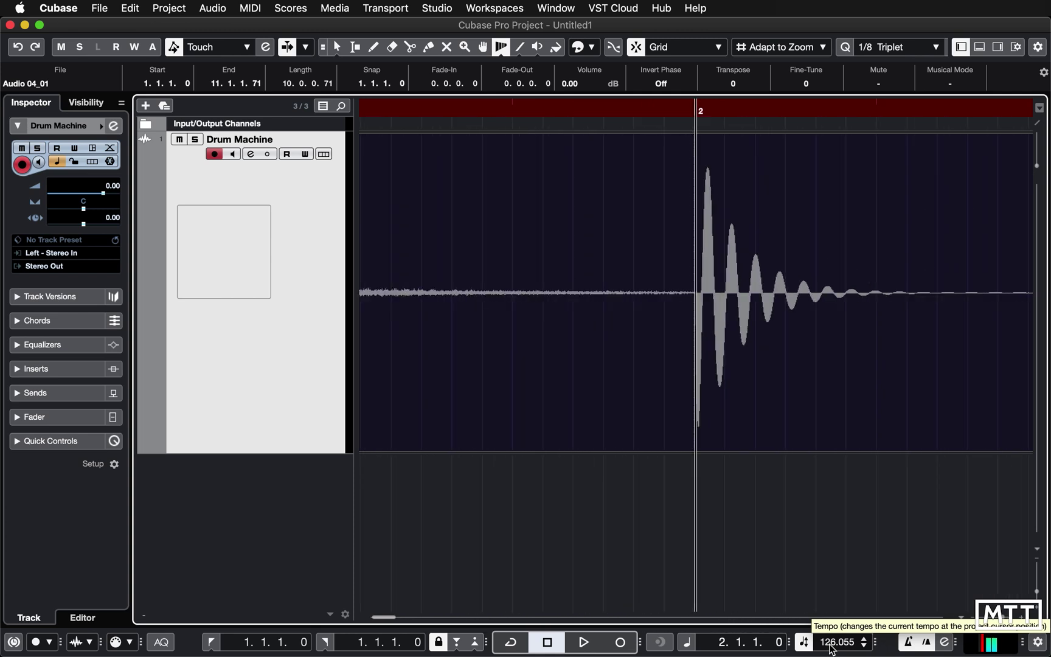
key(g)
key(g)
key(g)
key(g)
key(g)
key(g)
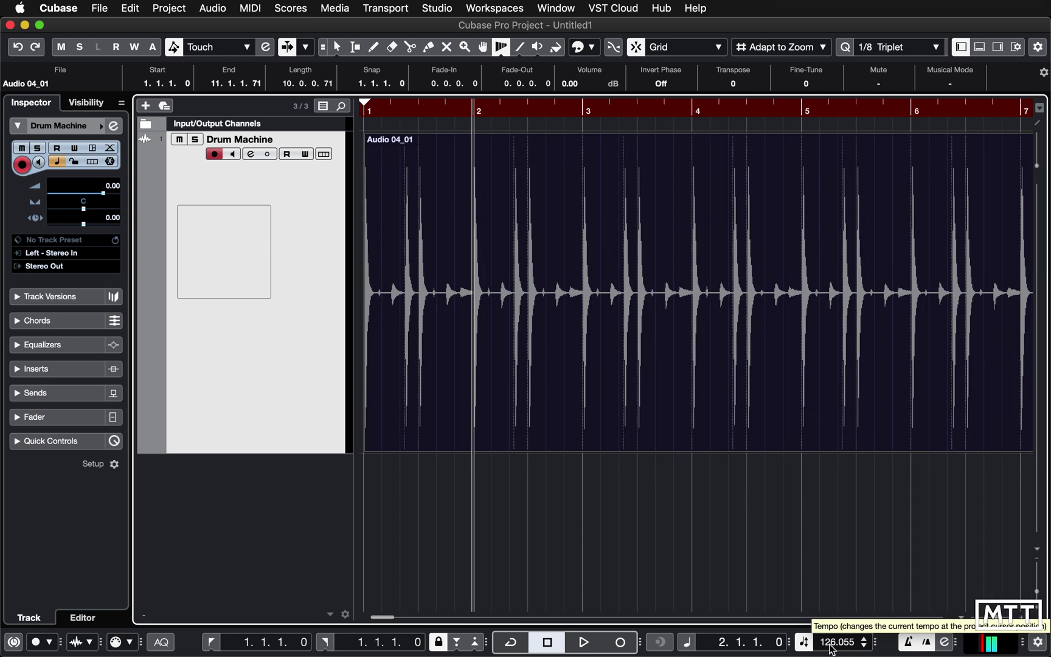
key(Home)
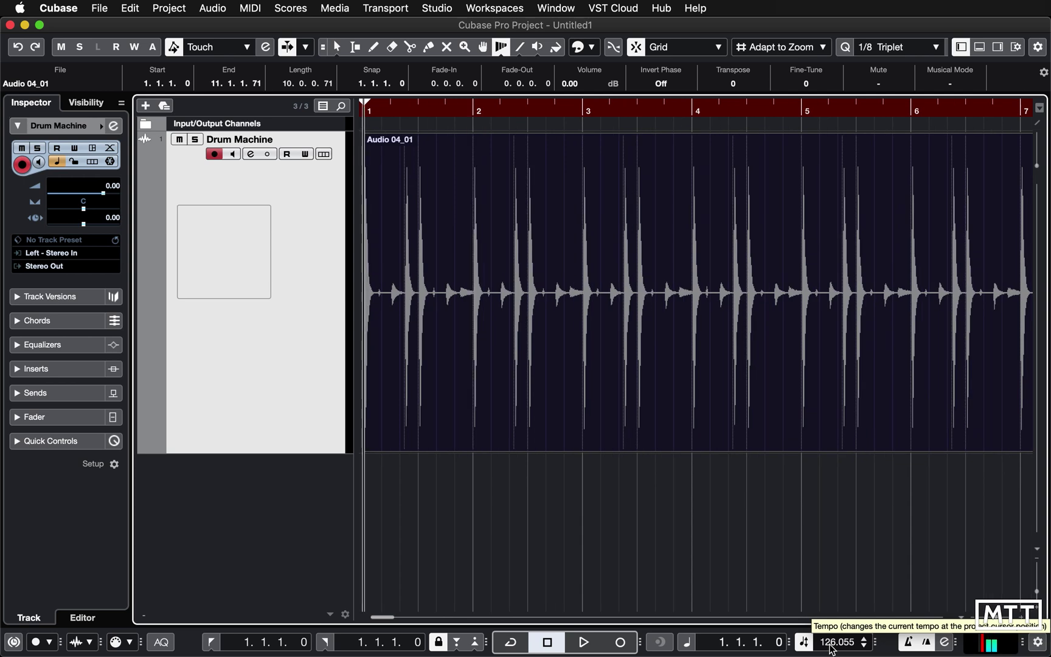
key(space)
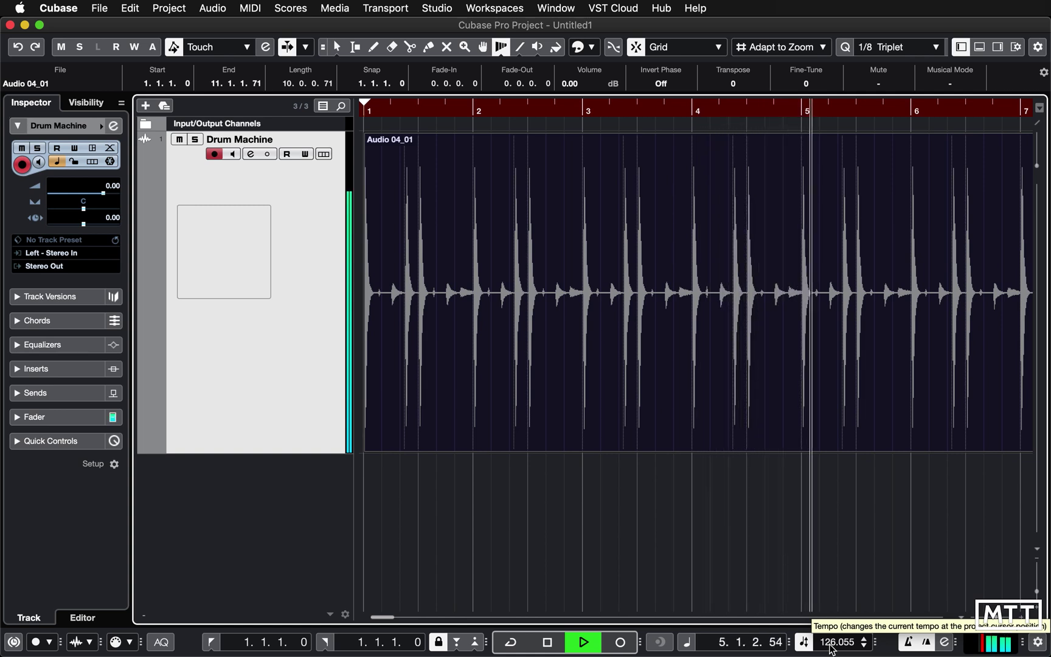
key(space)
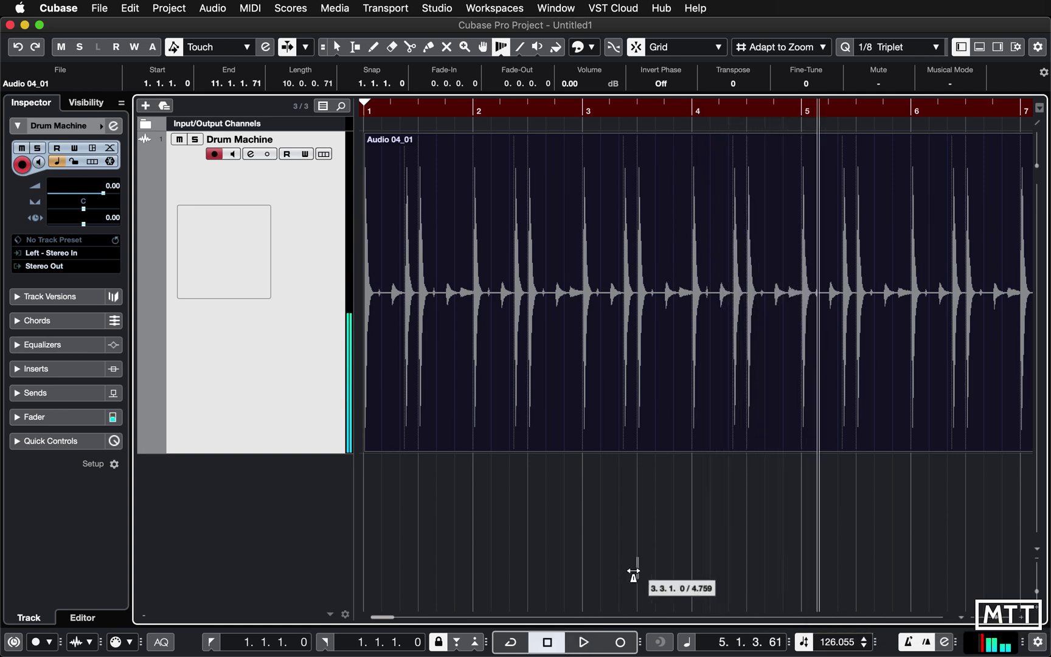
key(1)
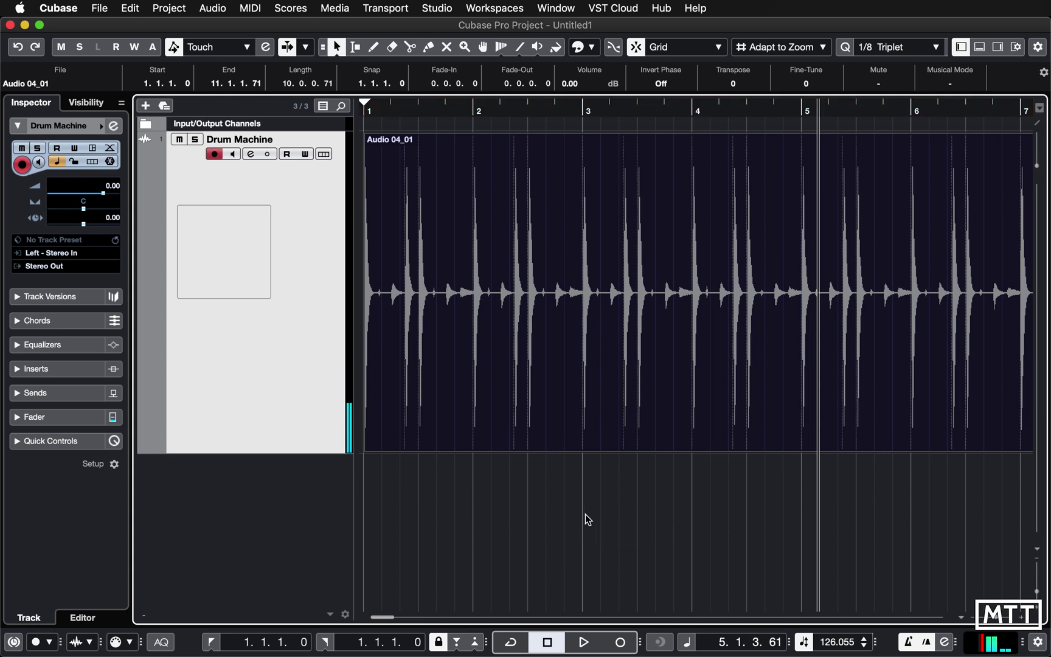
key(super+z)
key(super+z)
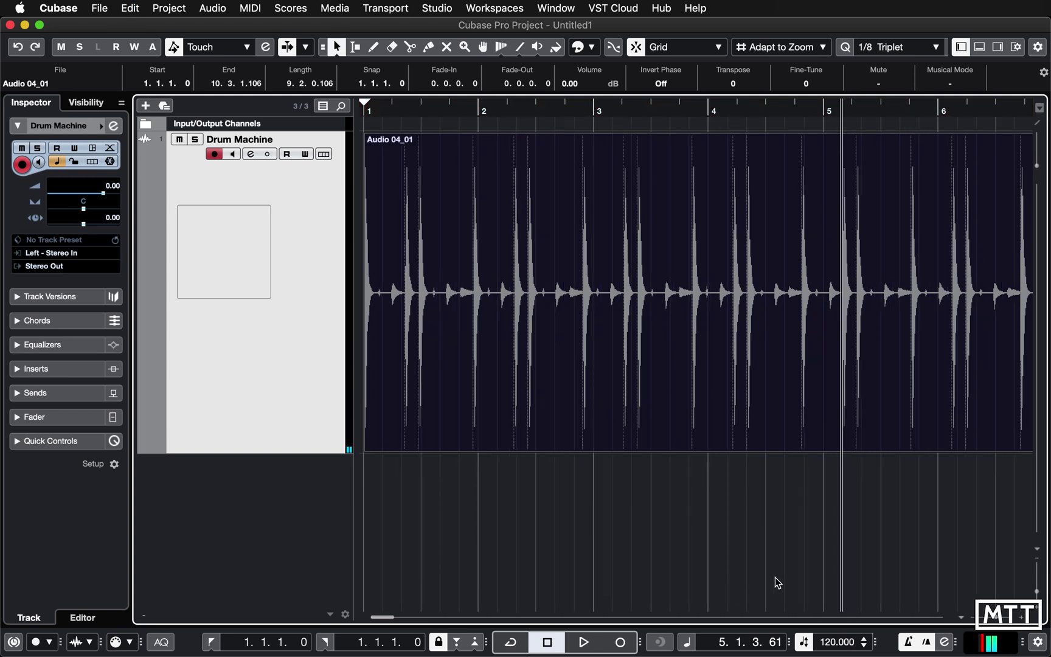
Select Audio 04_01, open Tempo Detection from the Project menu, and move the panel beside the track list
click(573, 544)
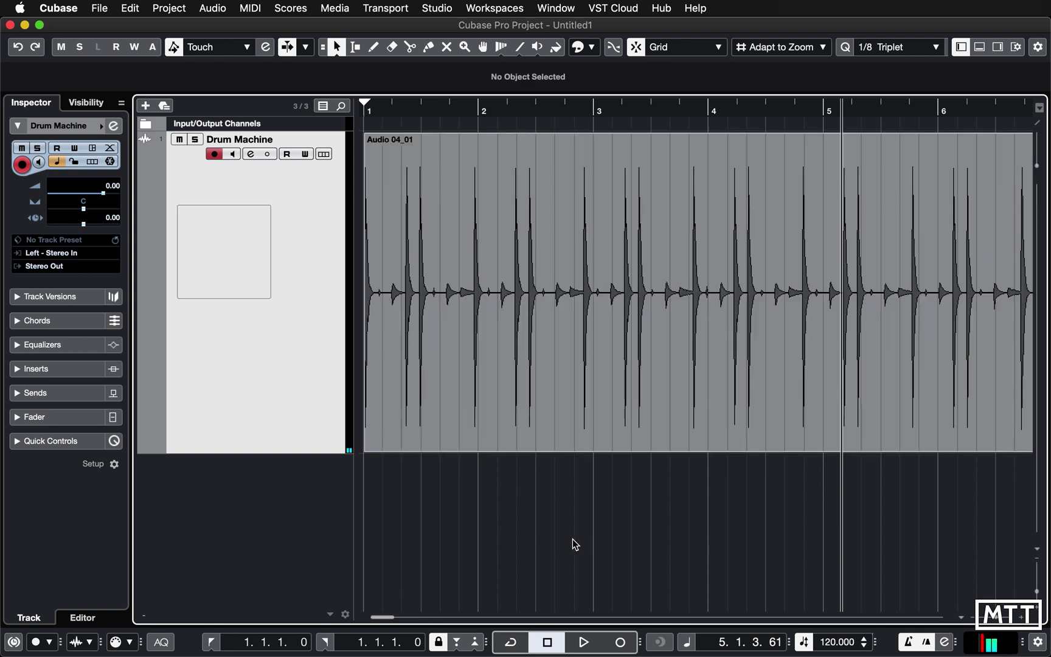
click(534, 364)
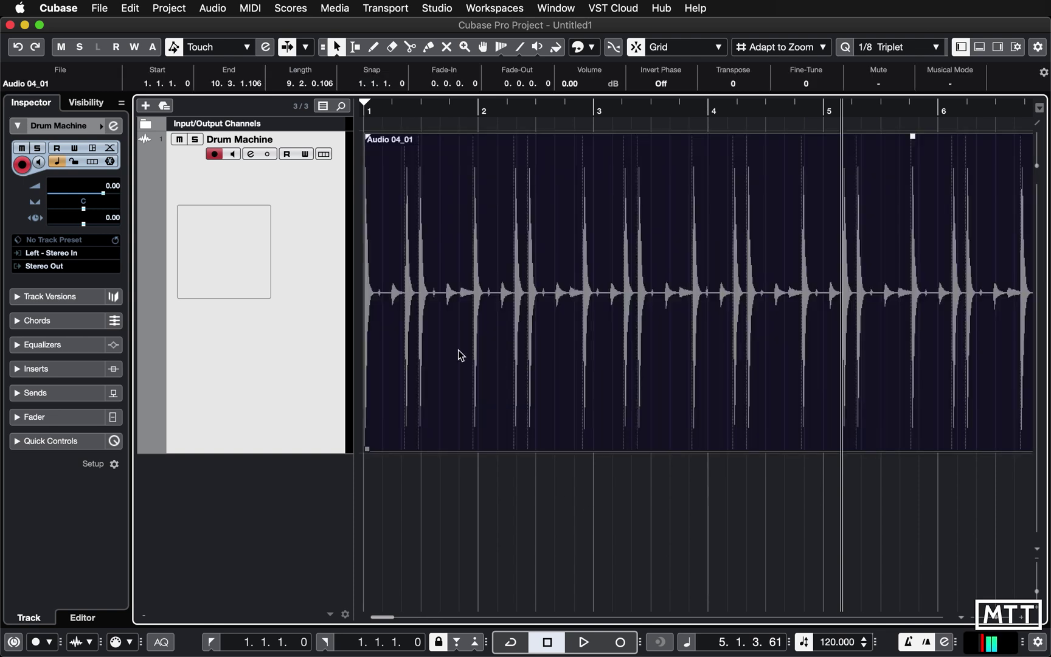
click(214, 9)
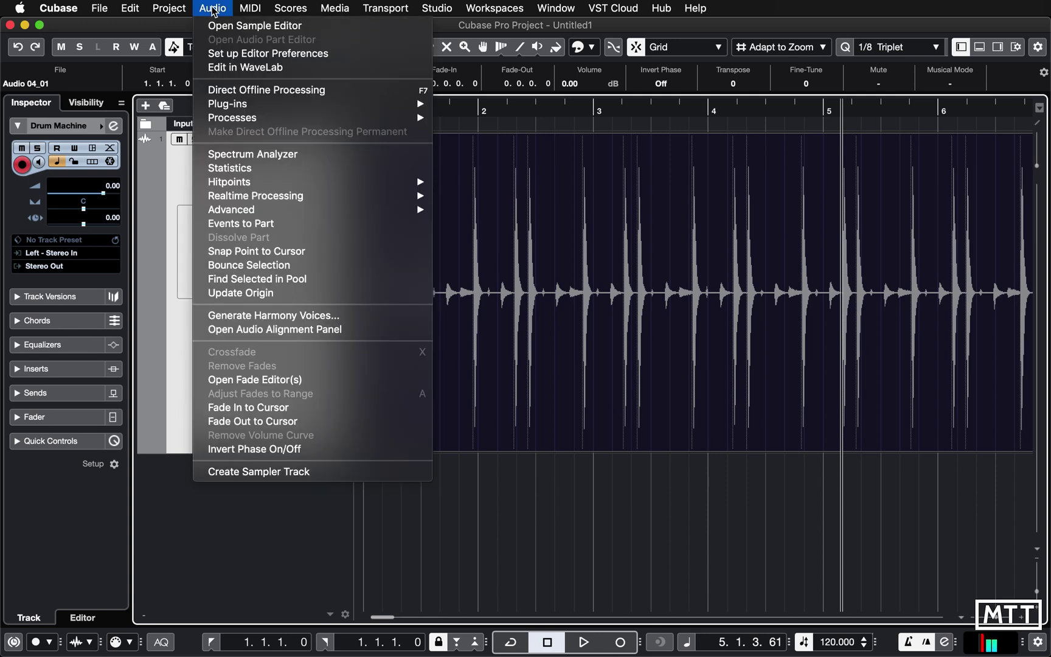
mouse_move(172, 9)
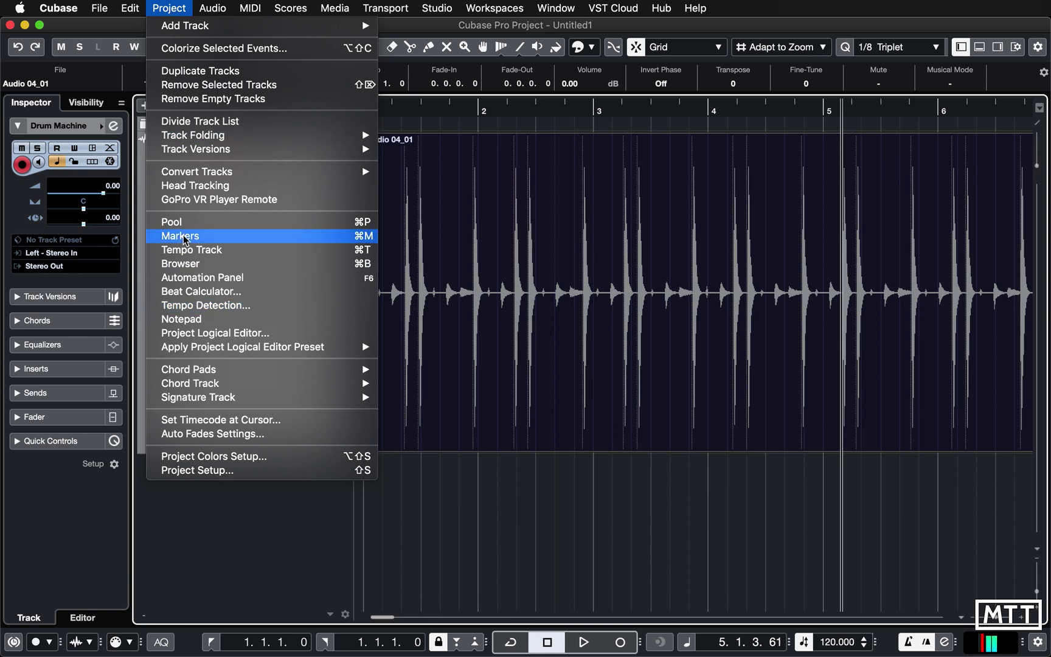
click(201, 306)
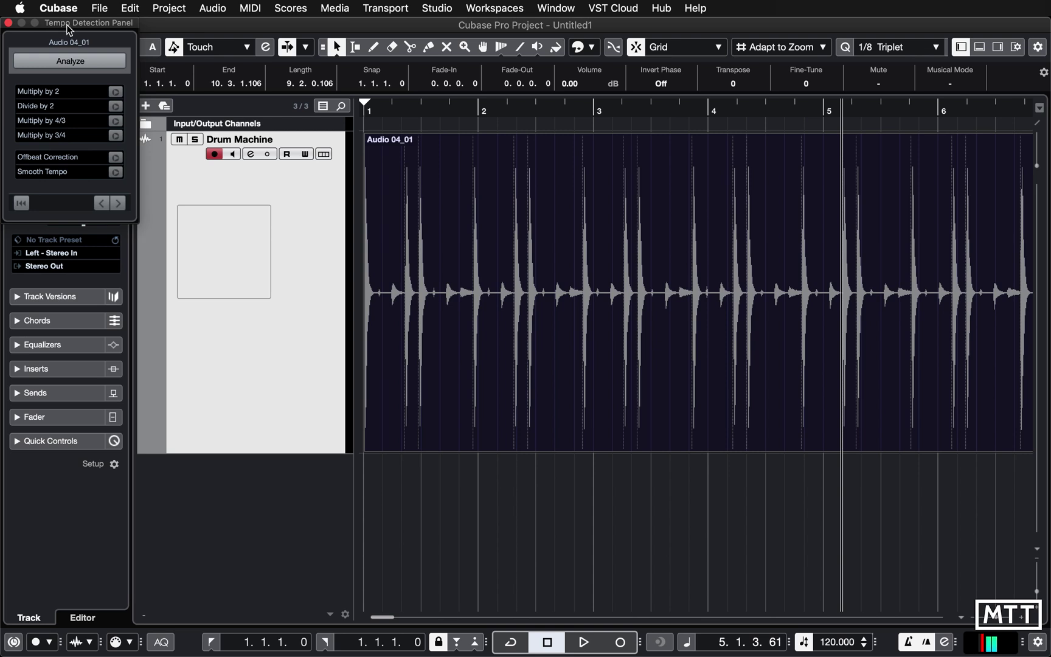
drag(67, 24, 216, 219)
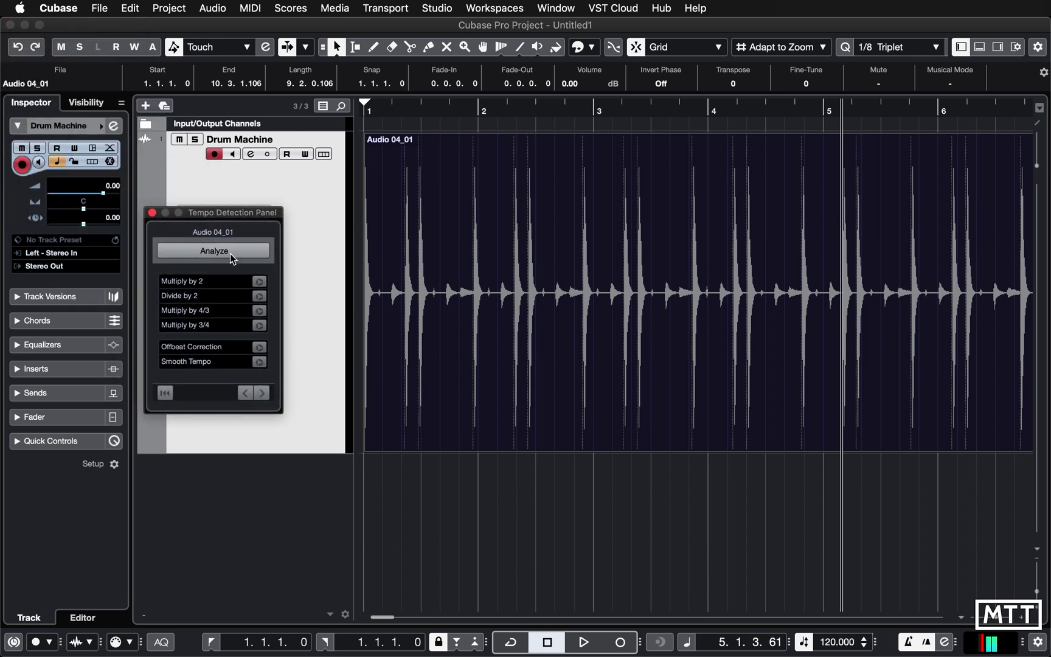
Analyze Audio 04_01's tempo (63.027, 1/4 signature) and resize tracks to show the drums below Signature
click(214, 250)
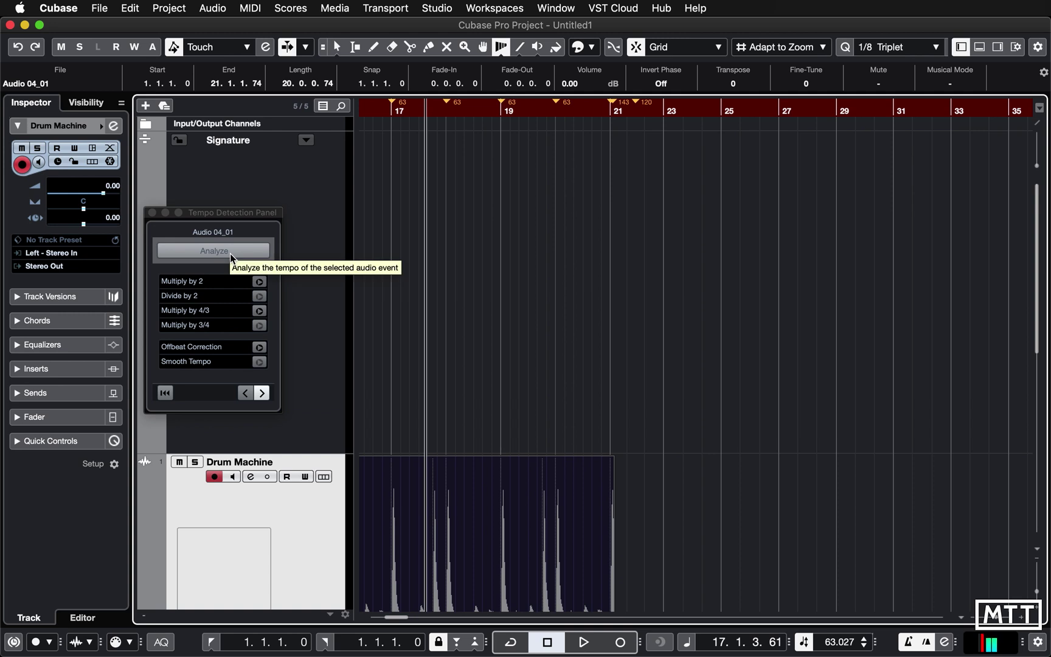
key(comma)
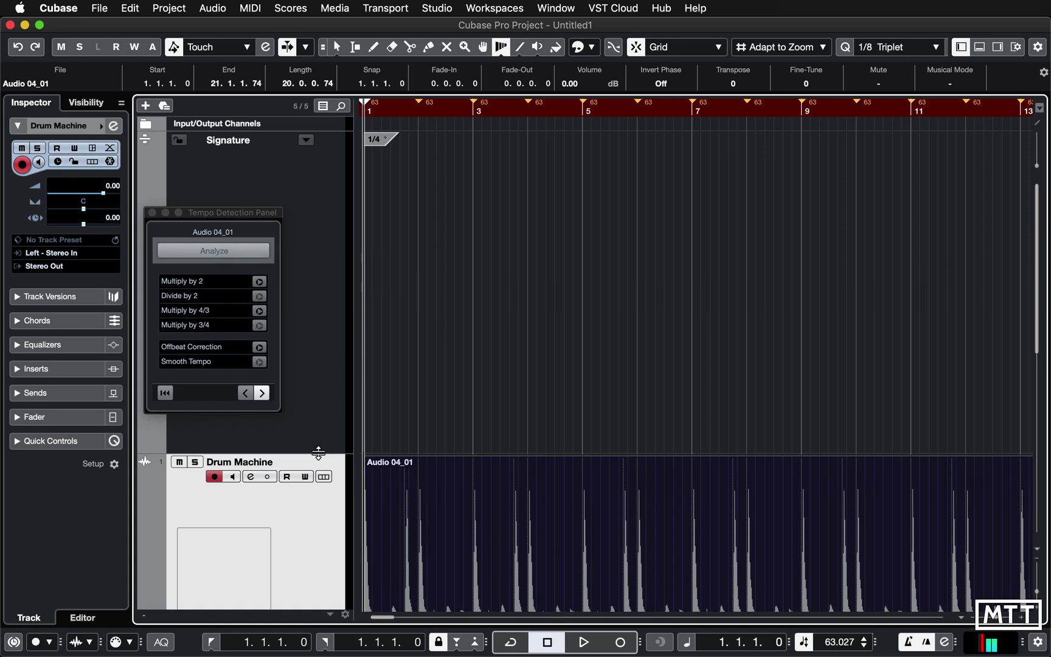
drag(318, 453, 320, 176)
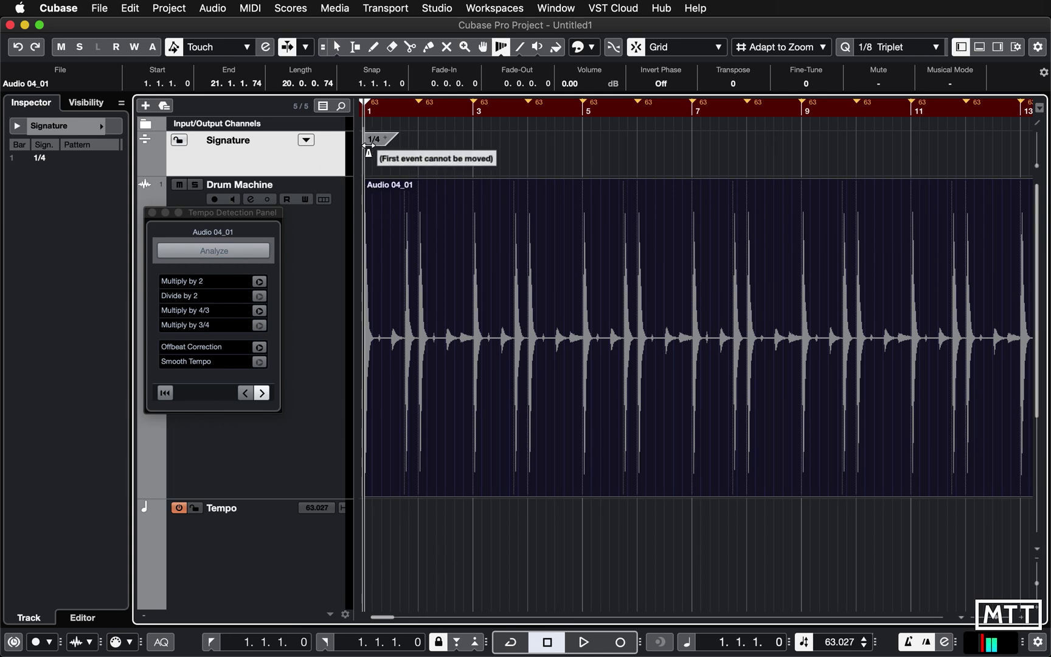
mouse_move(396, 186)
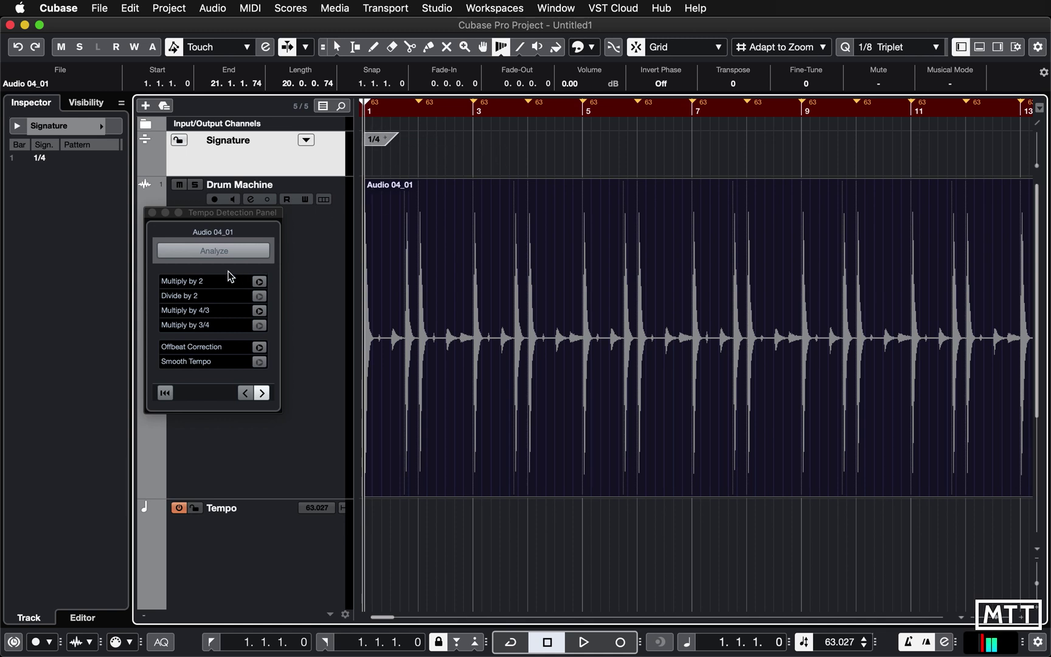
Double the detected tempo to 126.391, play the drums against it, then switch back to Object Selection
click(259, 282)
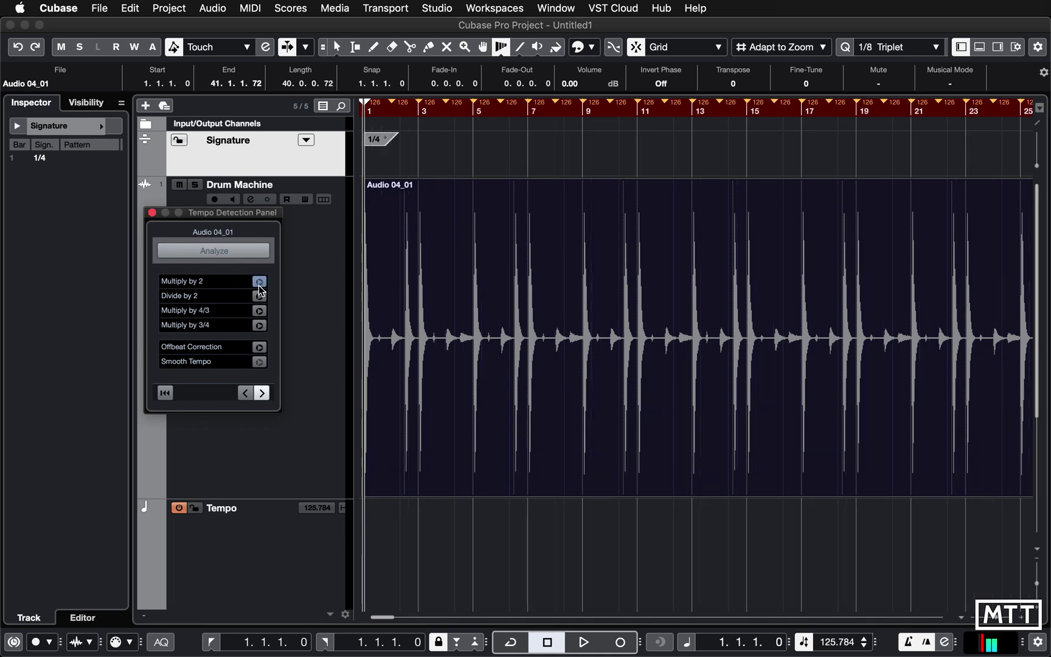
key(space)
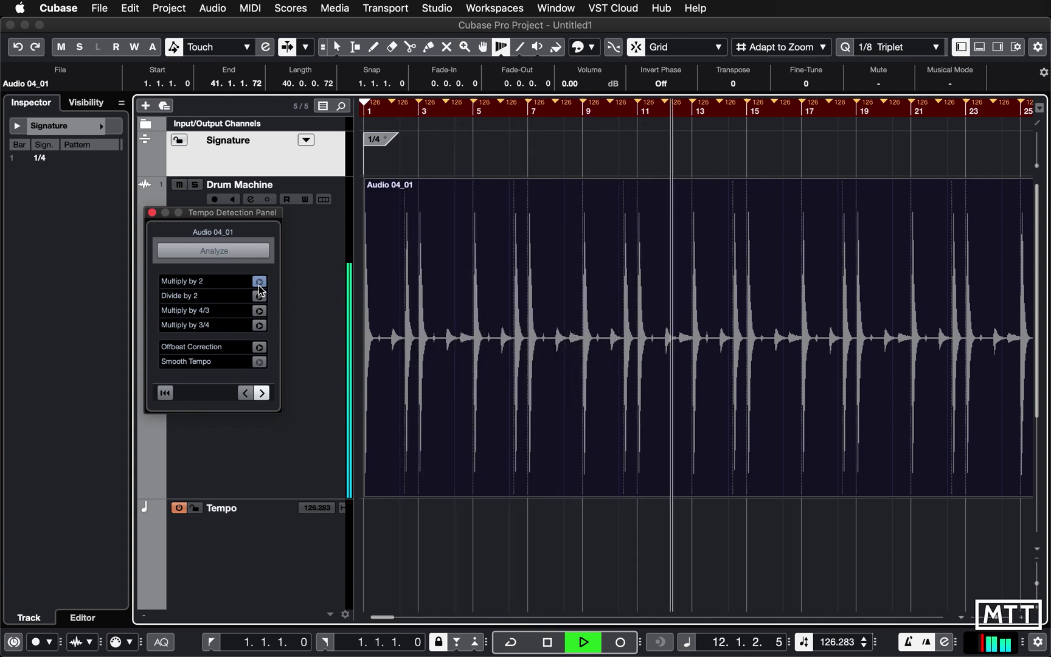
key(space)
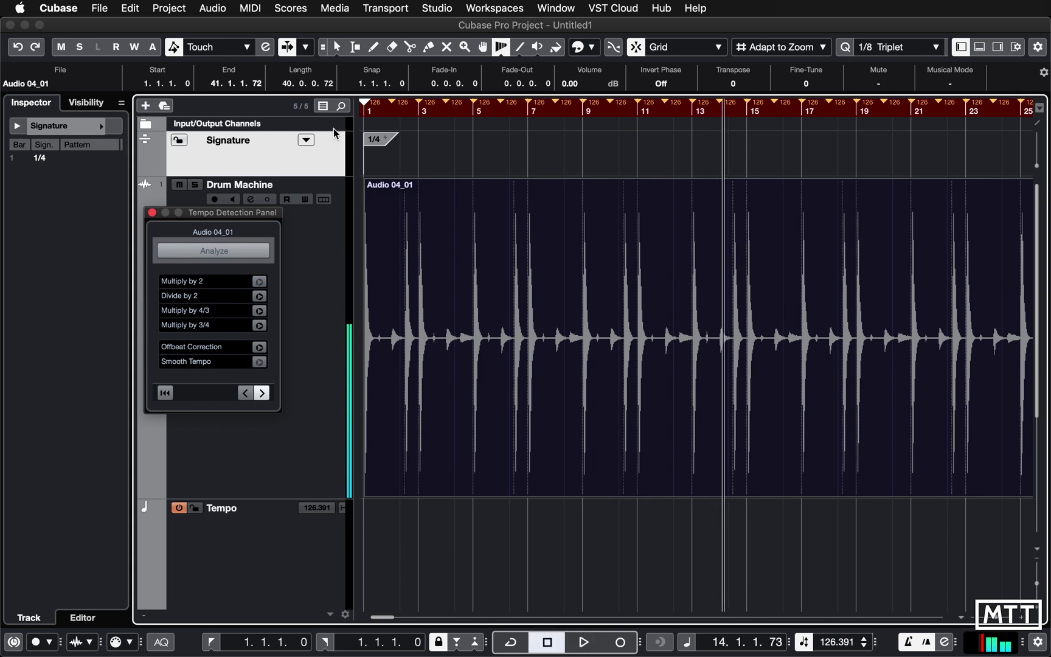
click(336, 46)
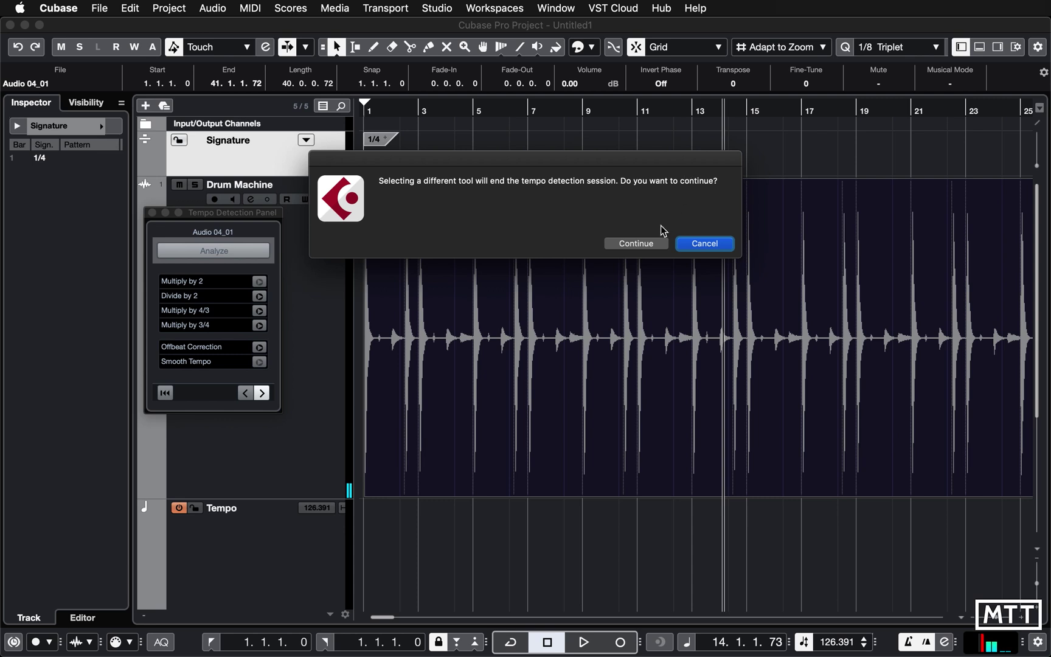
End tempo detection and change the 1/4 time signature event to 4/4
click(629, 250)
click(378, 141)
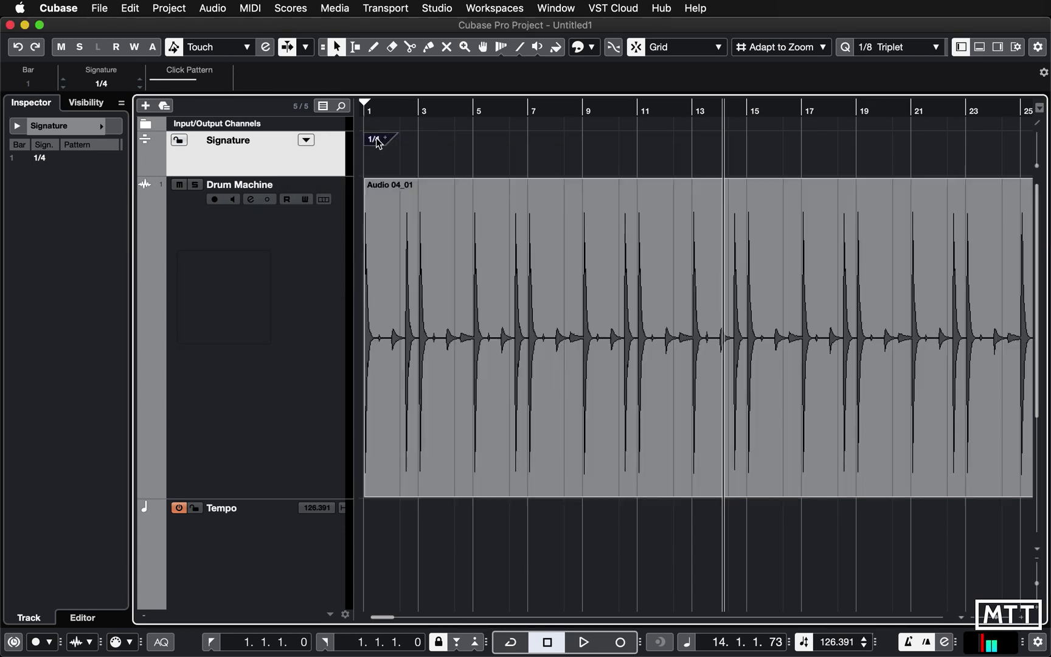
double_click(374, 142)
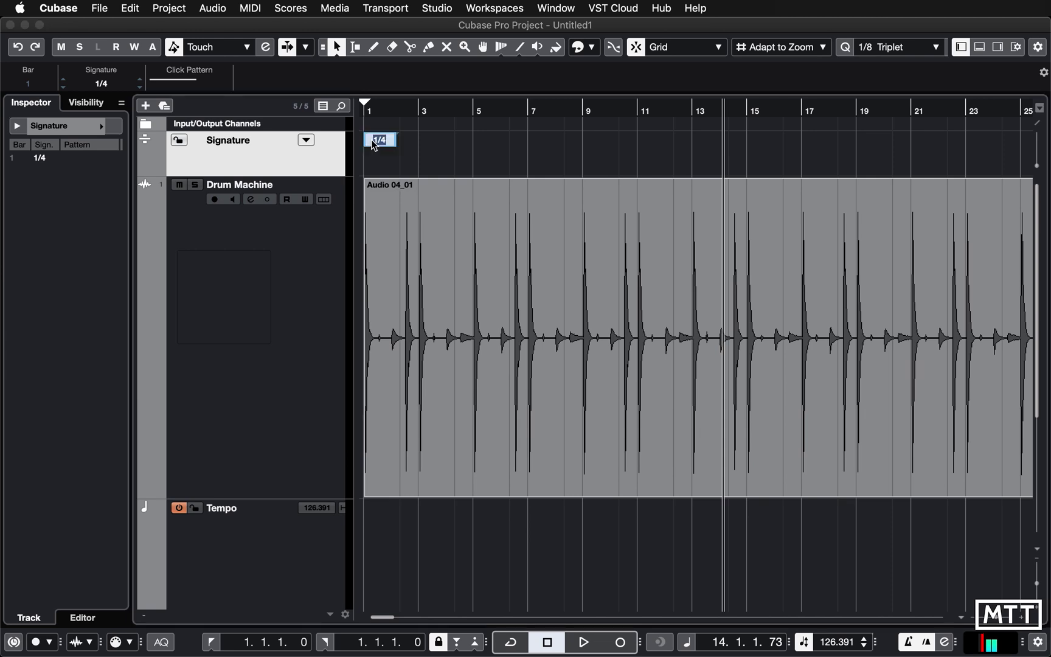
text(4/4)
key(Return)
Play the drum machine from the project start to check the 4/4 grid, then open the Tempo Track Editor
key(Home)
key(space)
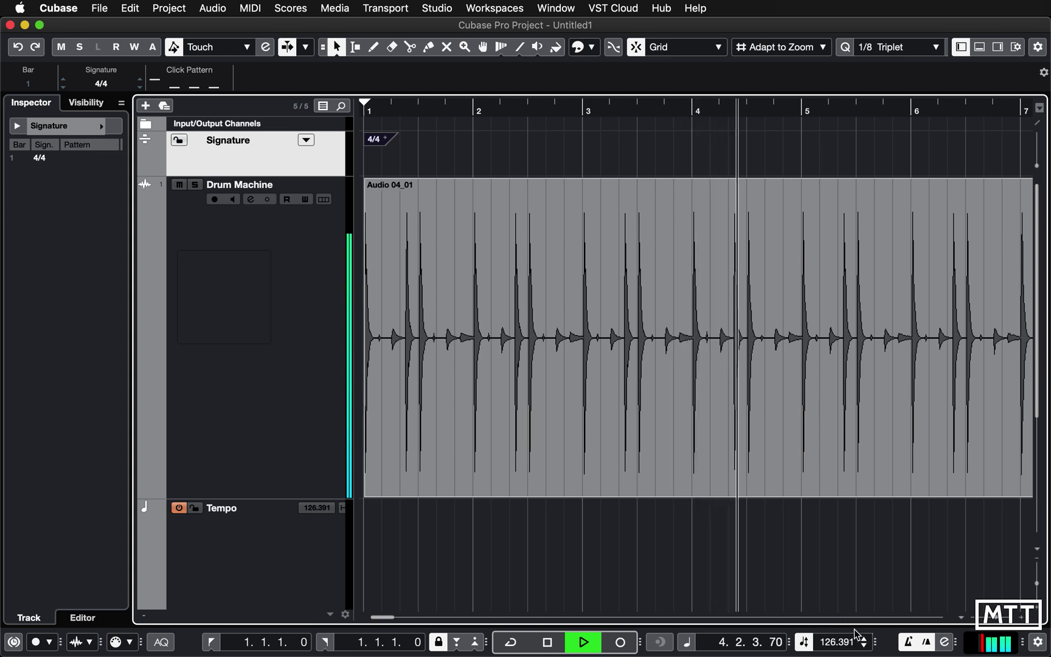
key(space)
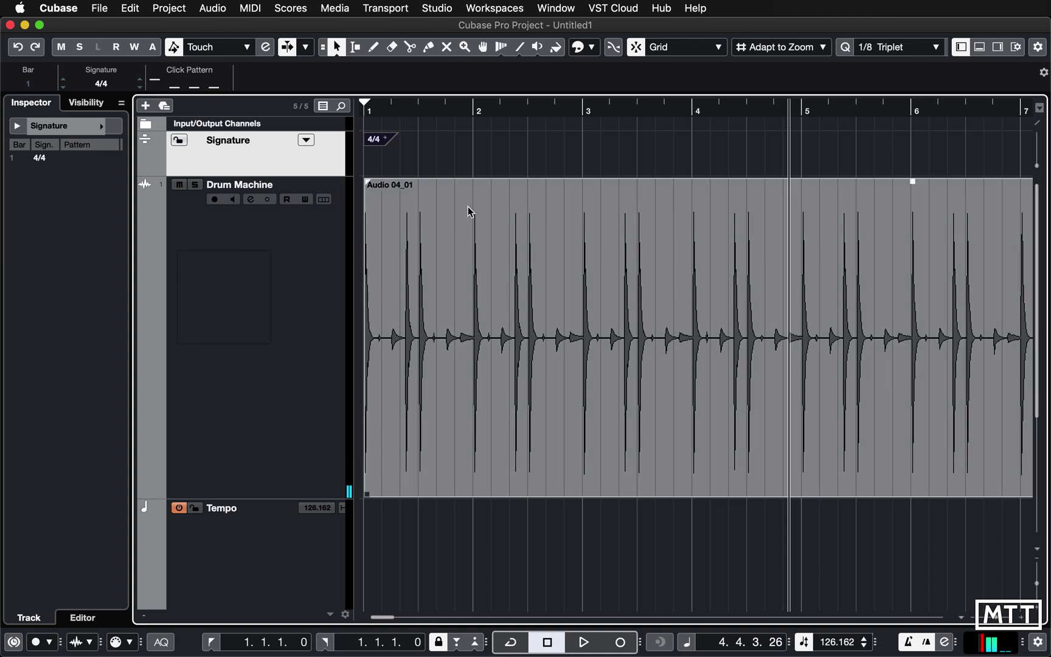
key(Home)
key(space)
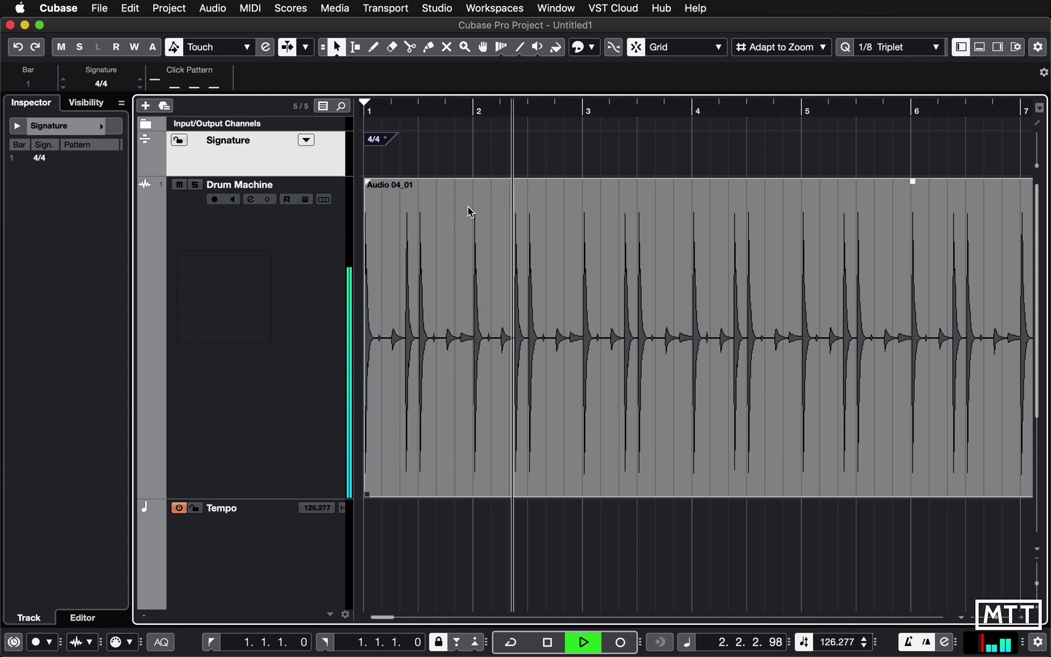
key(space)
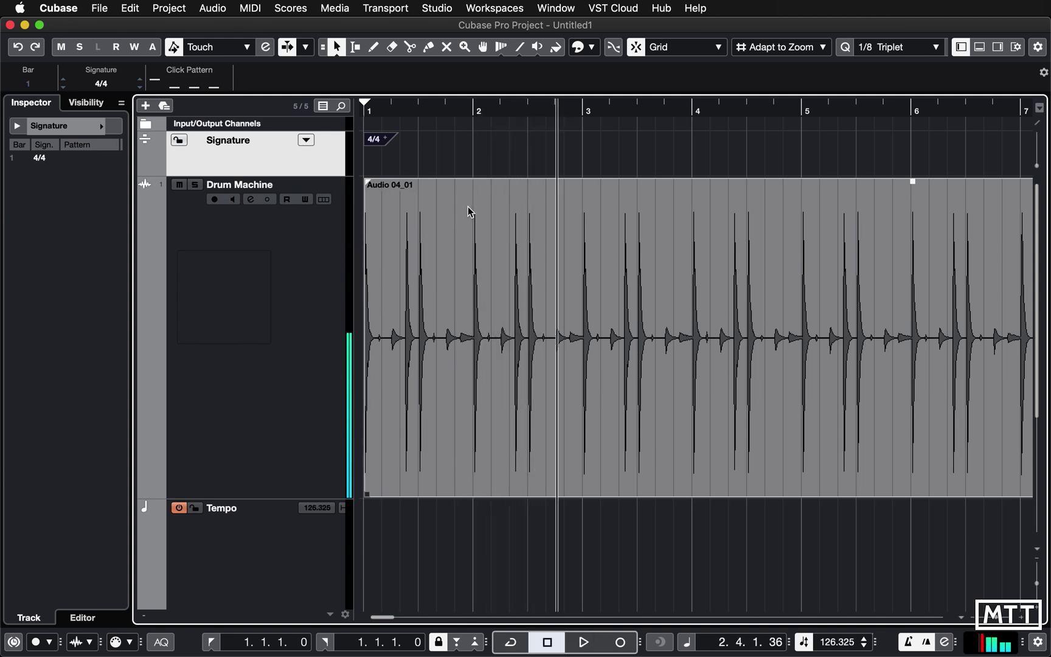
key(super+t)
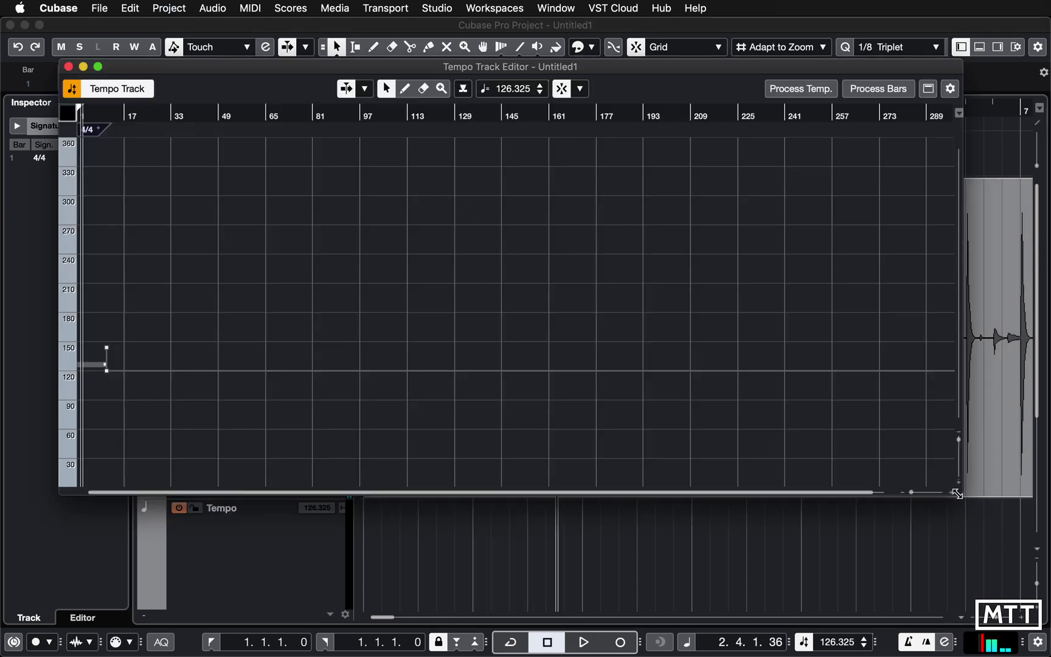
Enlarge the Tempo Track Editor, zoom into tempo events around 126 BPM across bars 1–20, then close it
drag(961, 493, 1048, 593)
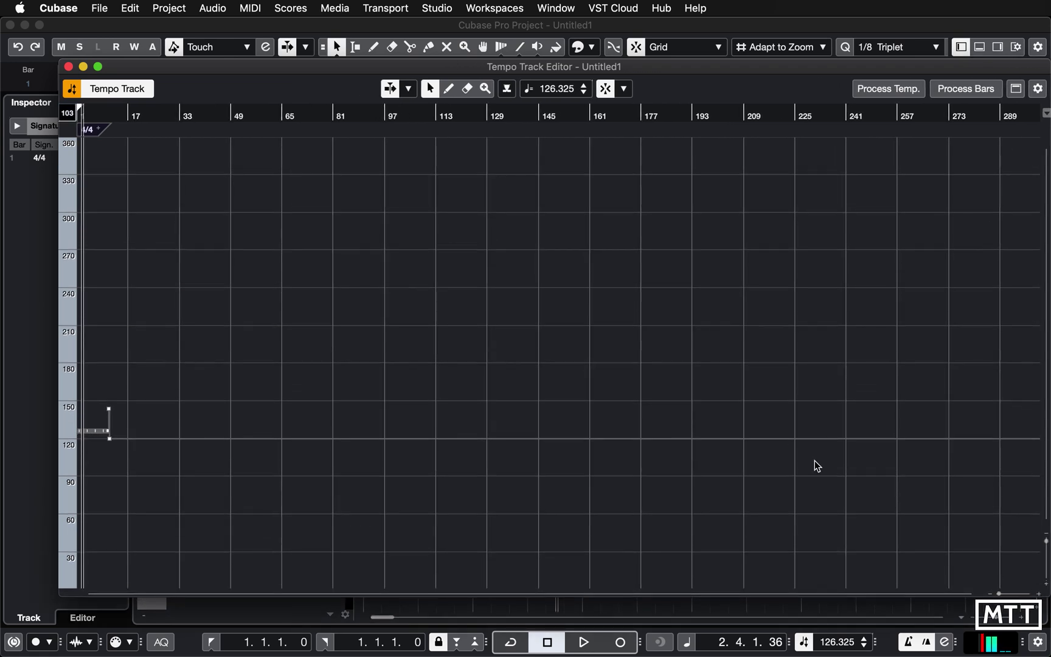
key(h)
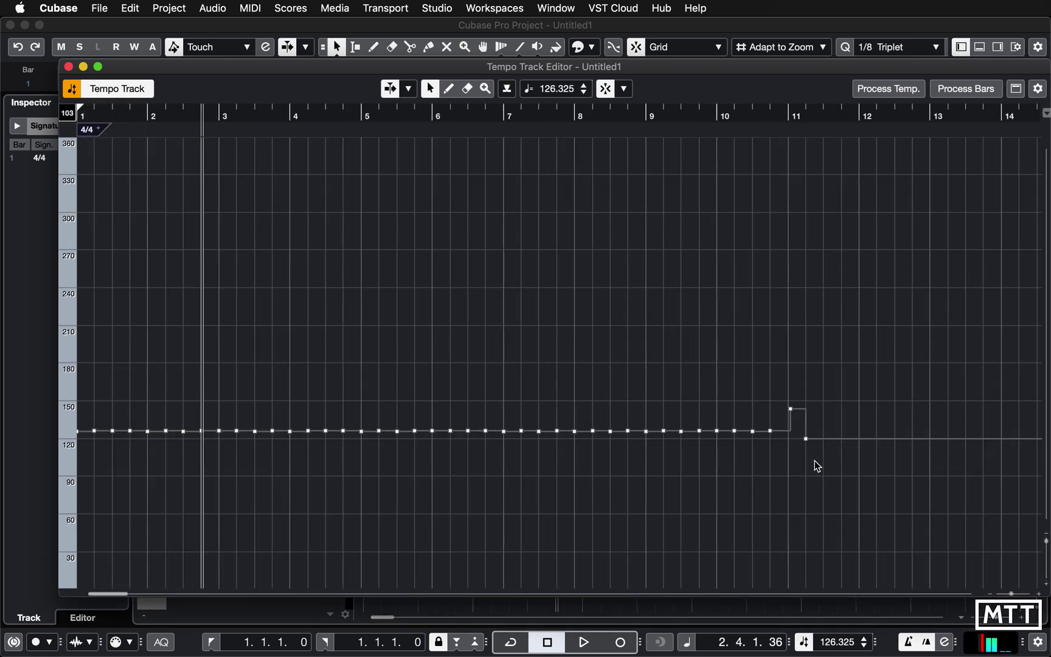
key(g)
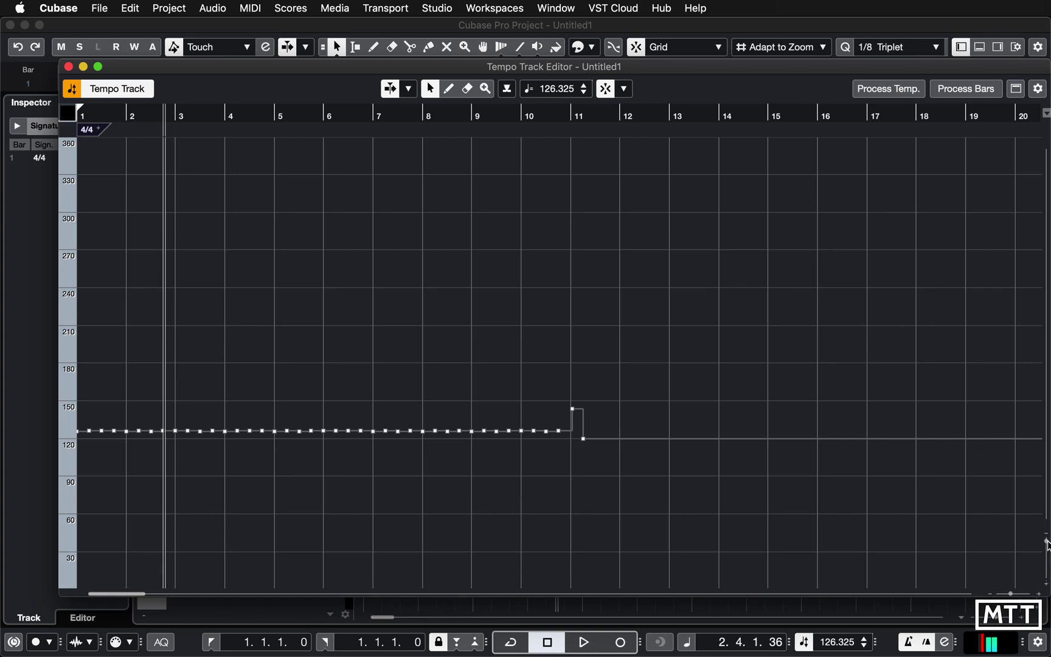
drag(1048, 544, 1047, 549)
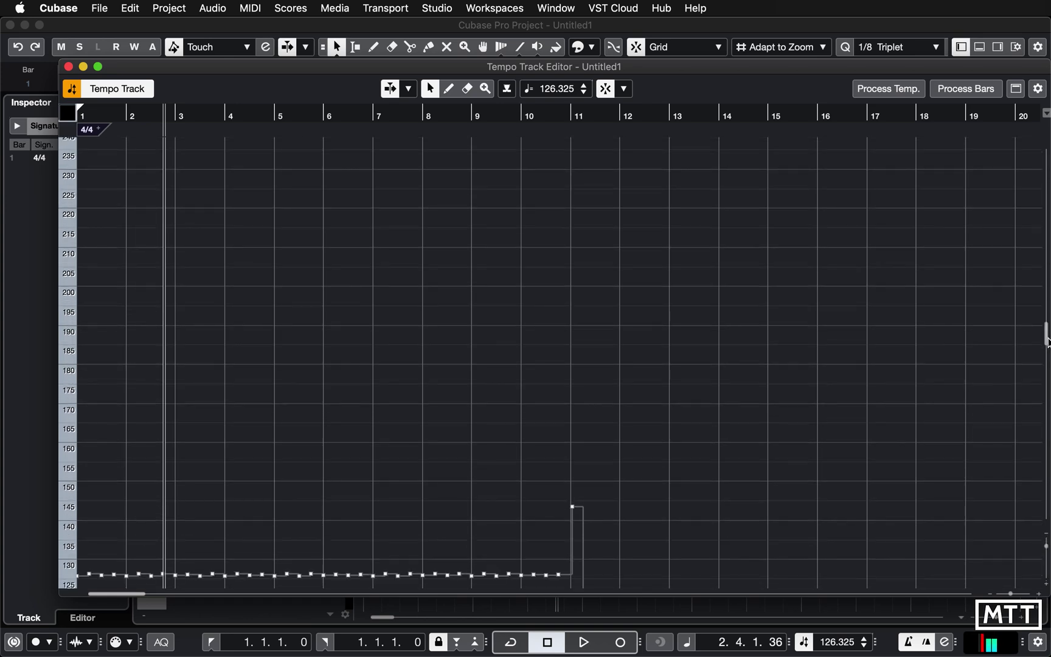
drag(1048, 342, 1048, 444)
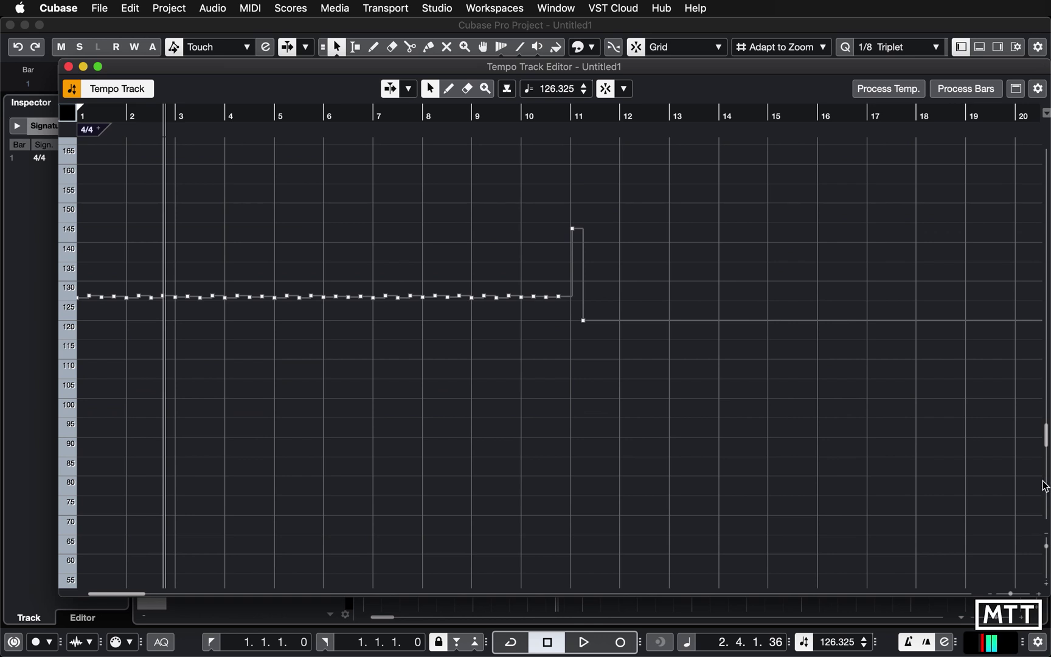
drag(1048, 550, 1048, 561)
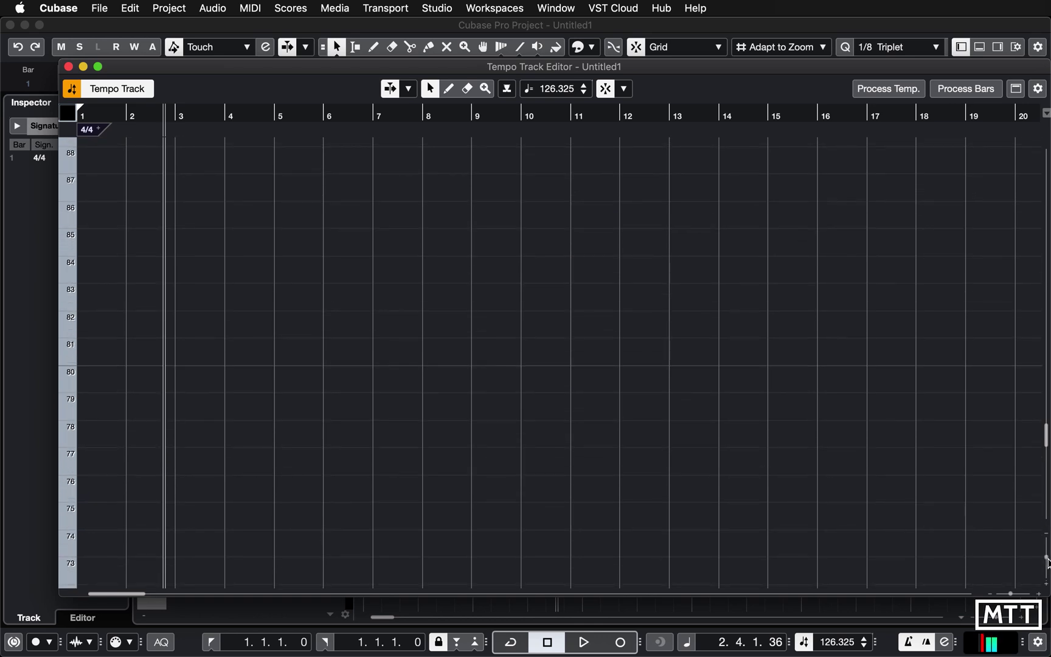
drag(1048, 435, 1047, 395)
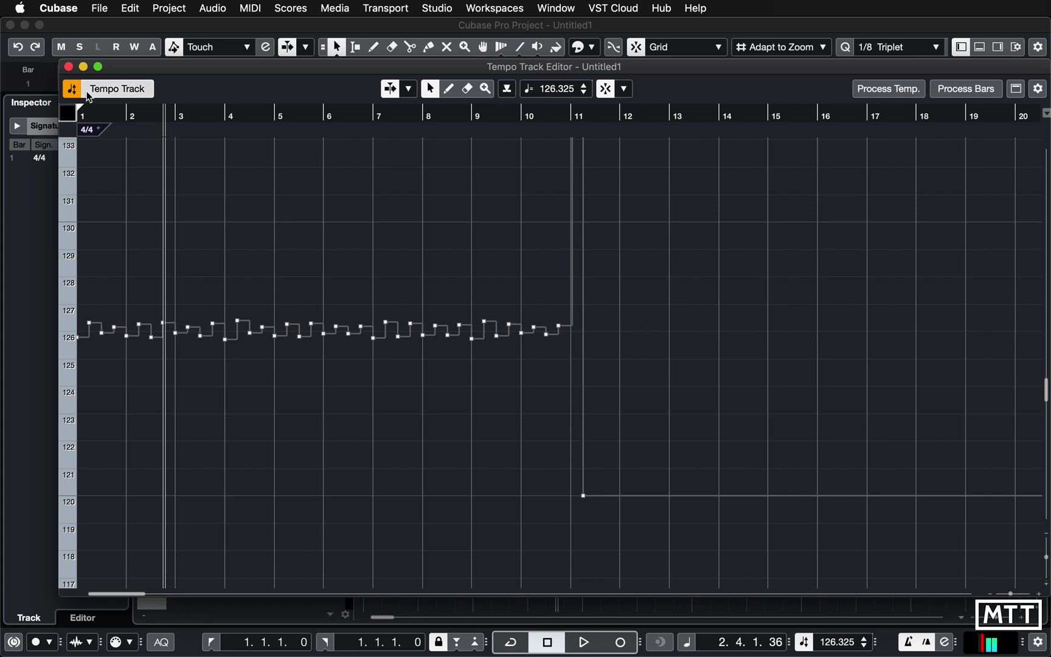
click(68, 66)
key(Home)
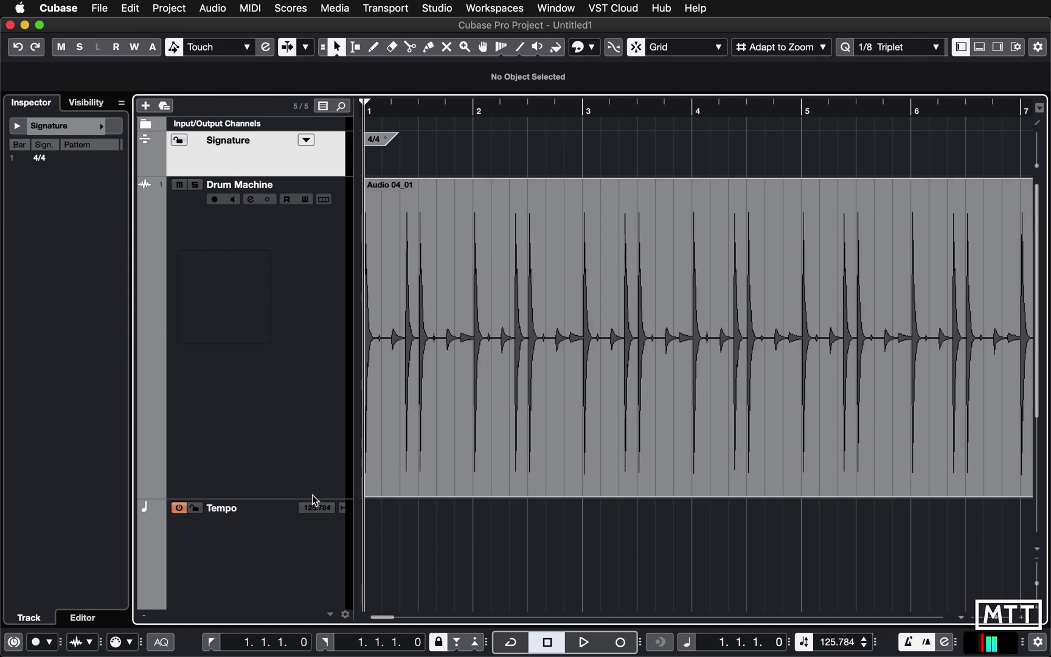
Reduce the heights of the Drum Machine and Tempo tracks so both fit compactly together
drag(309, 498, 311, 308)
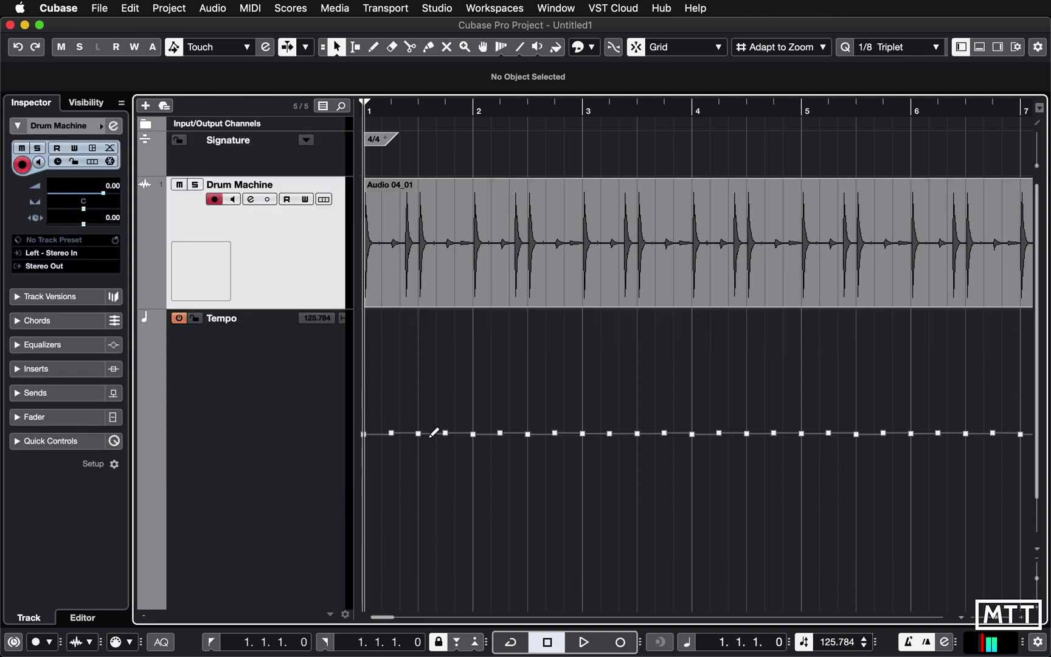
scroll(324, 572, down, 2)
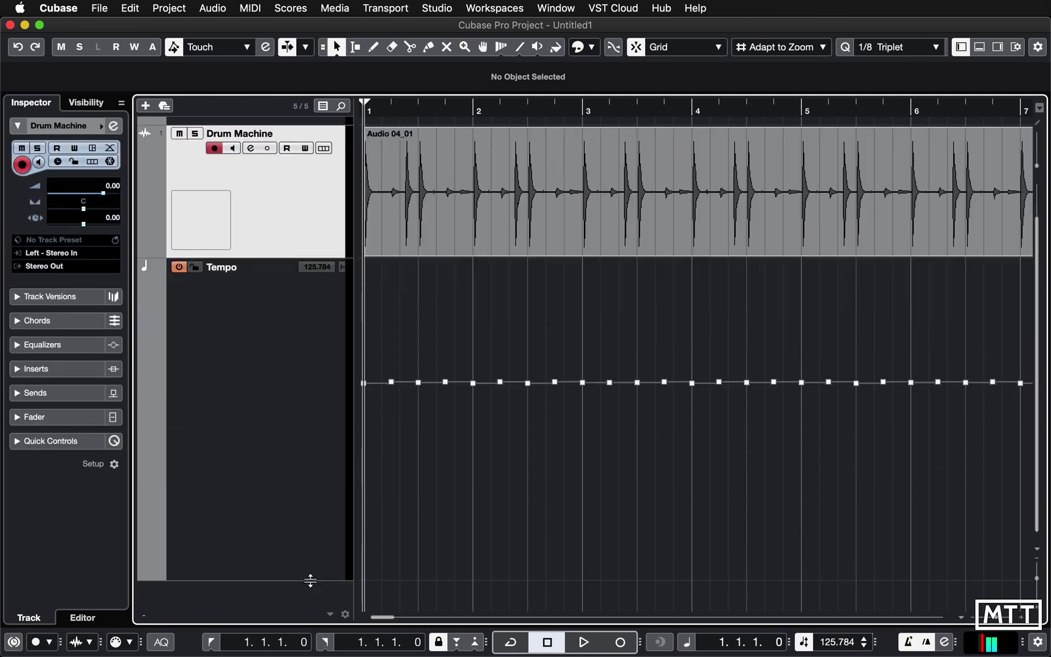
drag(302, 578, 298, 349)
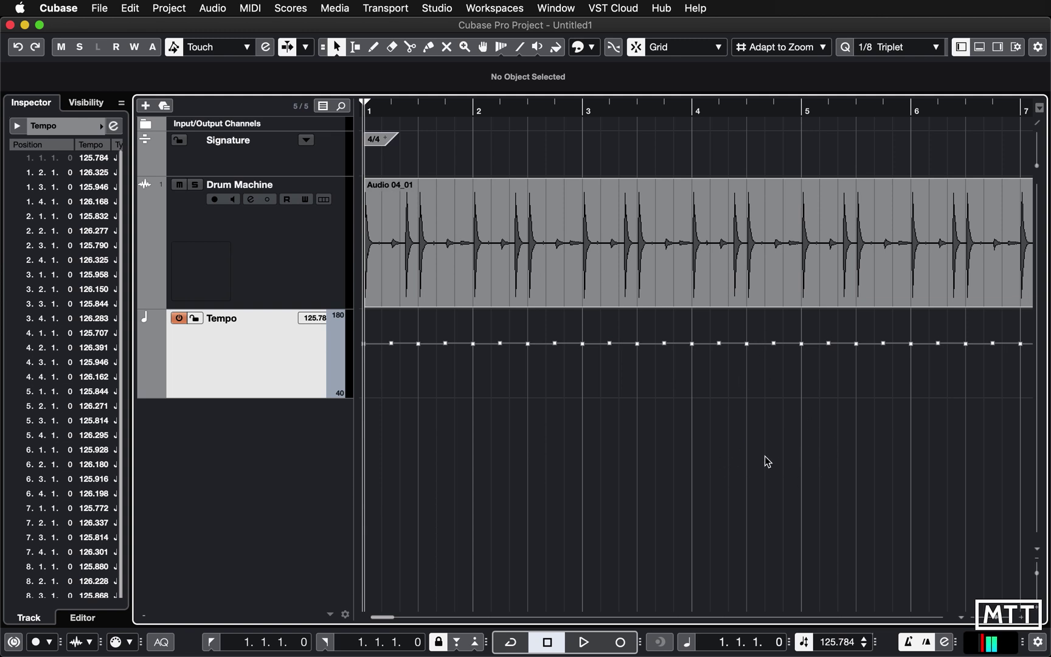
mouse_move(716, 246)
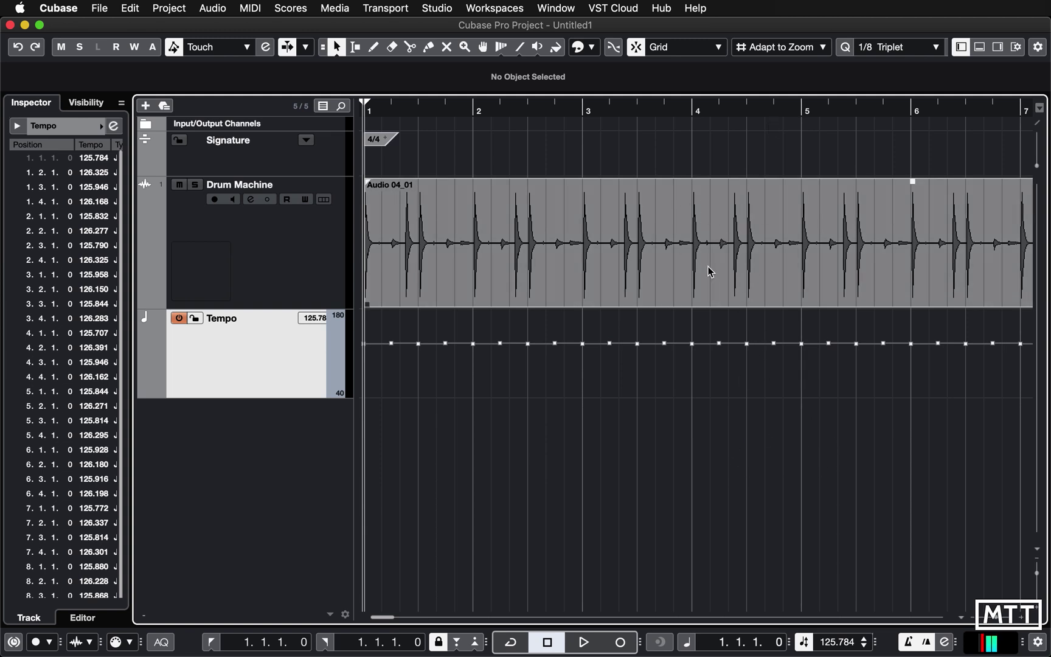